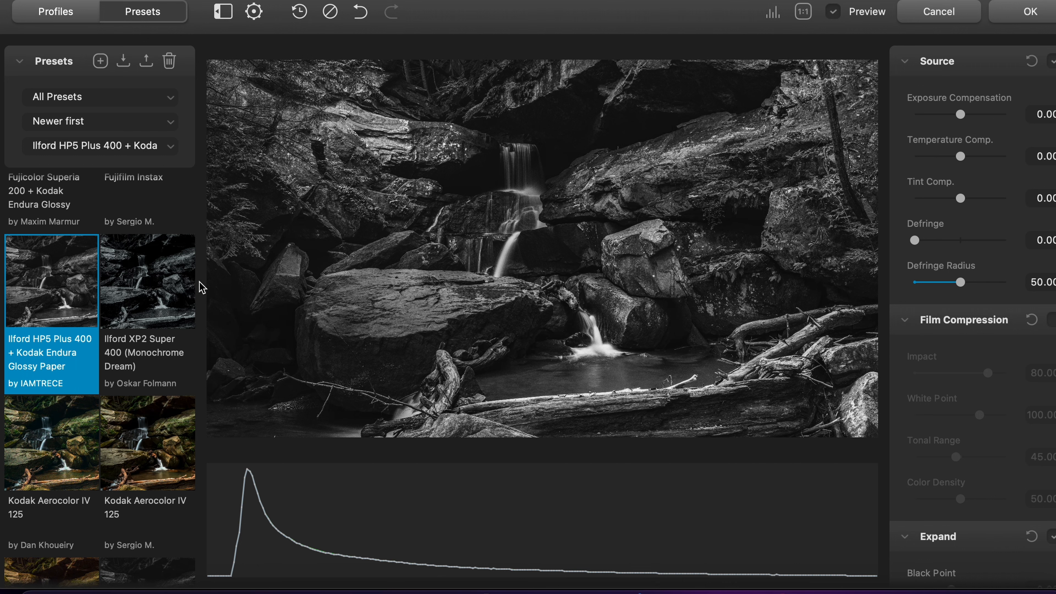
Apply the Kodak Ektar 25 (Exp.1996) + Kodak Endura paper preset to the waterfall photo.
{"action": "scroll", "coordinate": [167, 414], "scroll_direction": "down", "scroll_amount": 10}
{"action": "scroll", "coordinate": [168, 413], "scroll_direction": "down", "scroll_amount": 15}
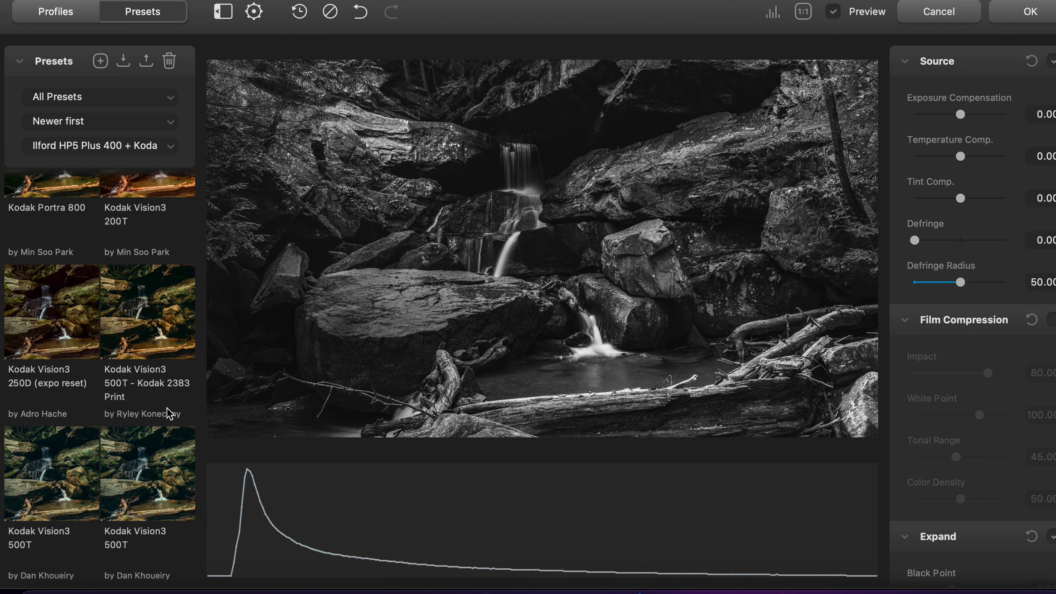
{"action": "left_click", "coordinate": [170, 331]}
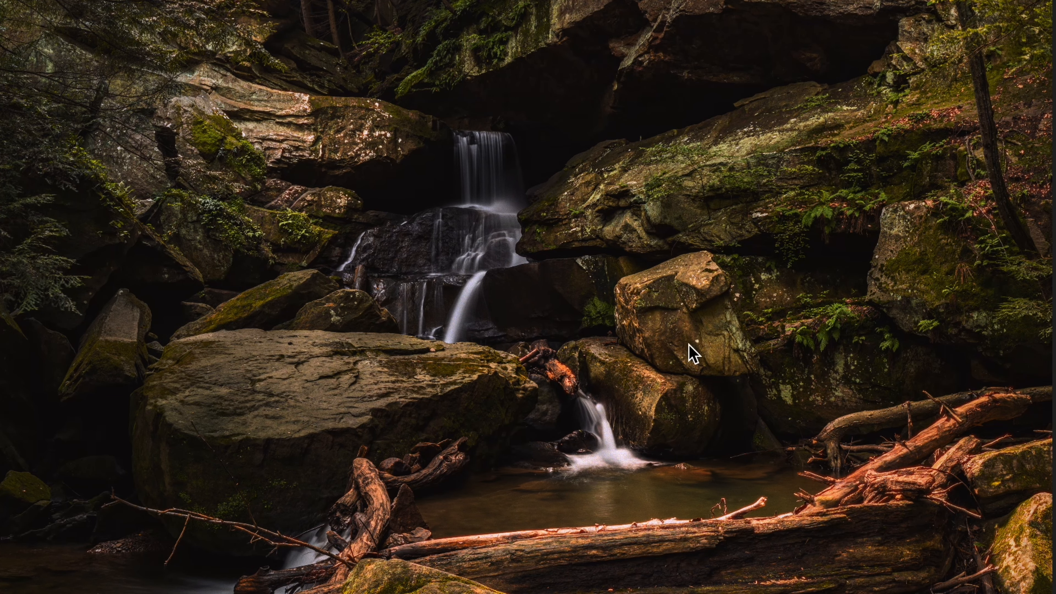
Compare the waterfall edit with its unedited version and inspect the falls, rocks, driftwood and pool up close.
{"action": "key", "text": "backslash"}
{"action": "key", "text": "backslash"}
{"action": "key", "text": "z"}
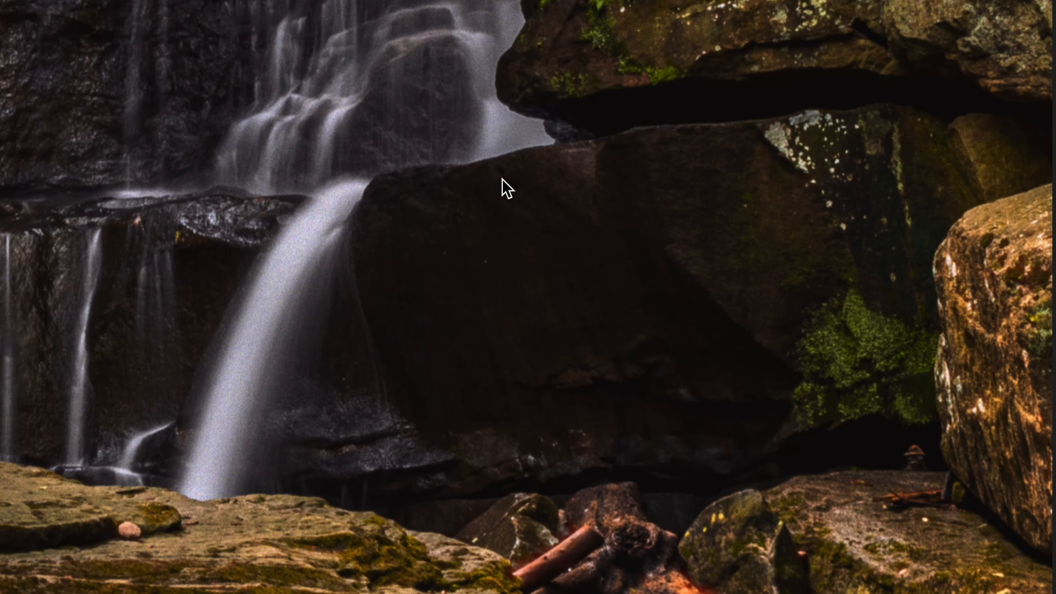
{"action": "left_click_drag", "start_coordinate": [502, 179], "coordinate": [941, 193]}
{"action": "left_click_drag", "start_coordinate": [351, 383], "coordinate": [570, 30]}
{"action": "left_click_drag", "start_coordinate": [442, 355], "coordinate": [652, 182]}
{"action": "left_click_drag", "start_coordinate": [541, 433], "coordinate": [270, 60]}
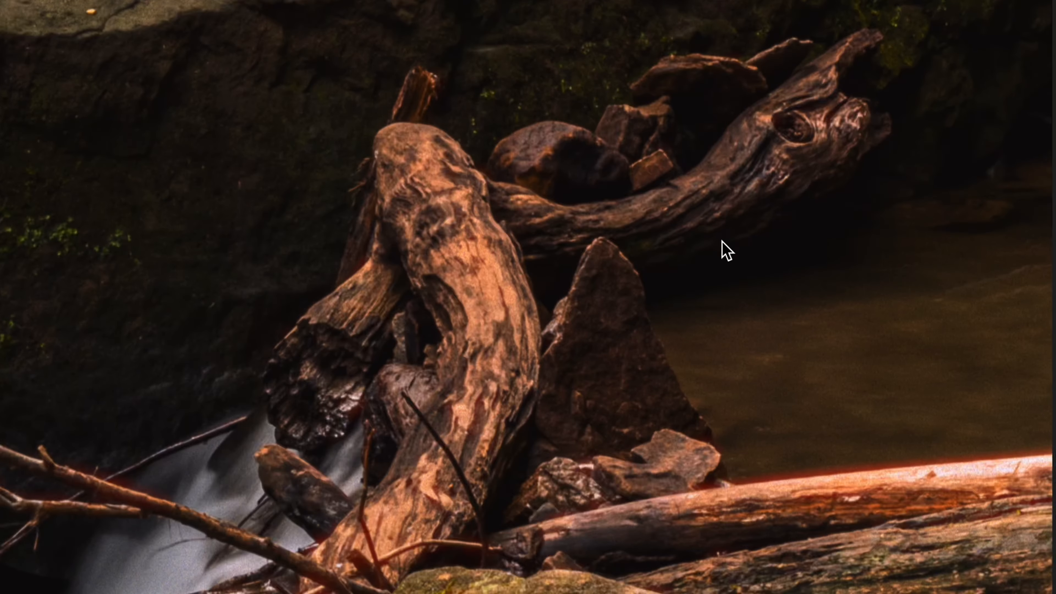
{"action": "left_click_drag", "start_coordinate": [701, 245], "coordinate": [79, 21]}
{"action": "left_click_drag", "start_coordinate": [543, 160], "coordinate": [332, 254]}
{"action": "left_click_drag", "start_coordinate": [618, 316], "coordinate": [472, 340]}
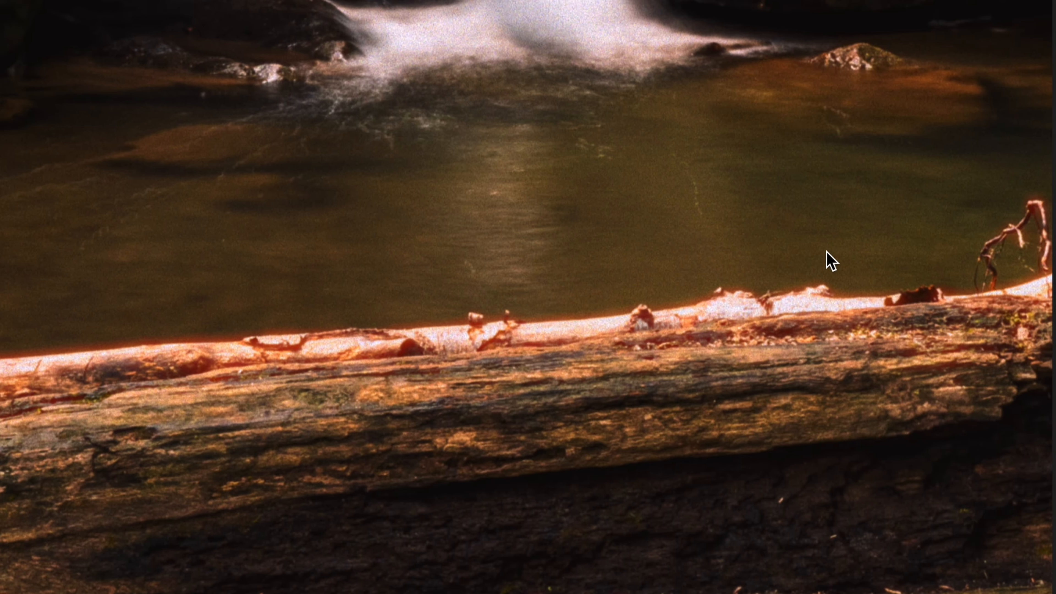
{"action": "left_click_drag", "start_coordinate": [845, 250], "coordinate": [502, 330]}
{"action": "left_click_drag", "start_coordinate": [725, 292], "coordinate": [500, 331]}
{"action": "left_click_drag", "start_coordinate": [649, 218], "coordinate": [437, 468]}
{"action": "left_click_drag", "start_coordinate": [690, 214], "coordinate": [389, 397]}
{"action": "left_click_drag", "start_coordinate": [714, 200], "coordinate": [742, 293]}
{"action": "left_click_drag", "start_coordinate": [513, 183], "coordinate": [1019, 433]}
{"action": "left_click_drag", "start_coordinate": [374, 157], "coordinate": [953, 444]}
{"action": "left_click_drag", "start_coordinate": [380, 198], "coordinate": [907, 348]}
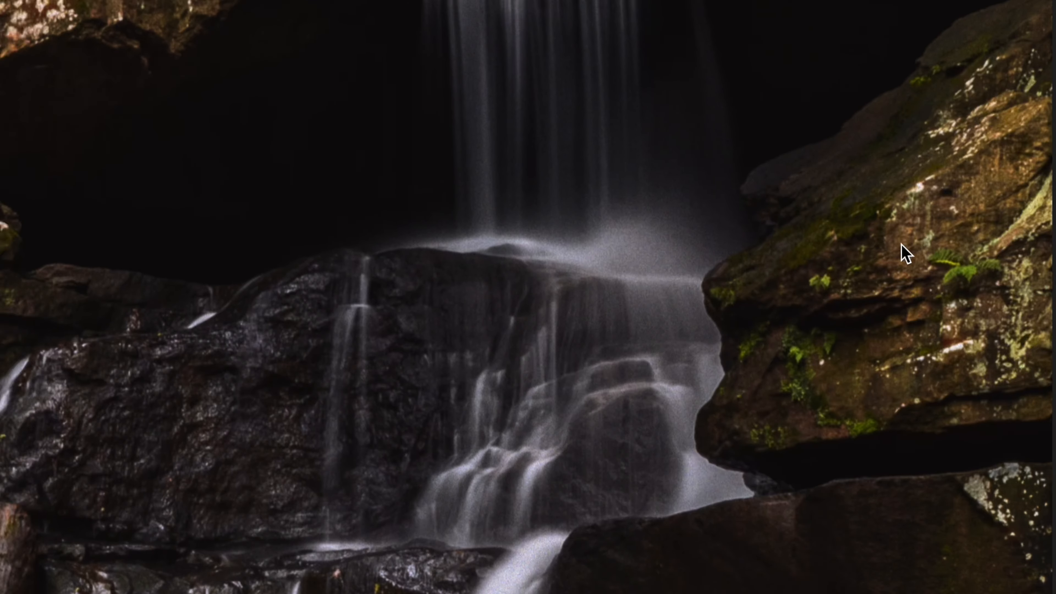
{"action": "left_click_drag", "start_coordinate": [899, 279], "coordinate": [638, 528]}
{"action": "left_click", "coordinate": [754, 164]}
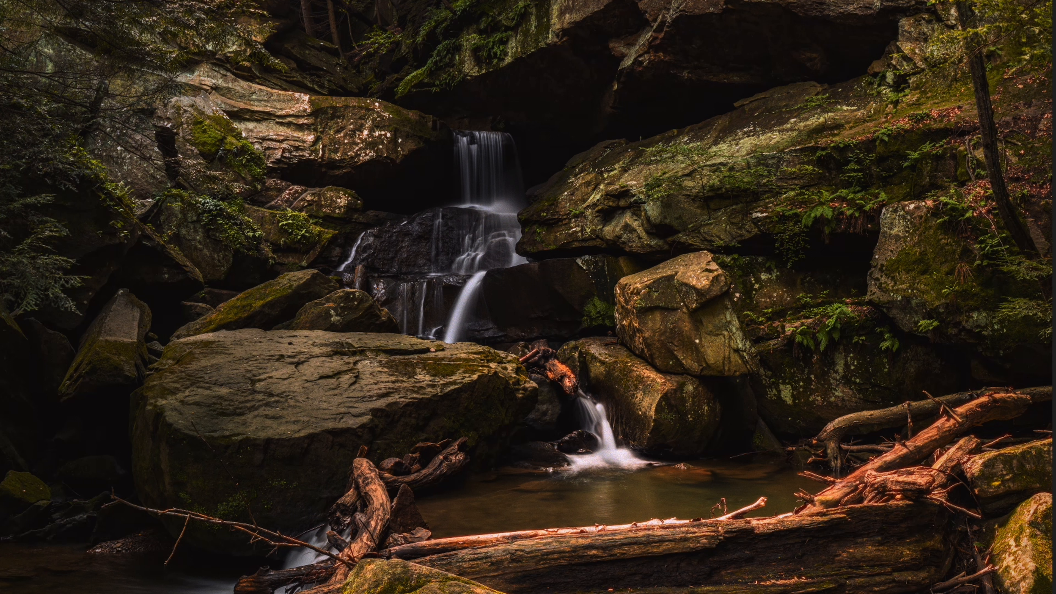
Compare the full waterfall edit with the original photo and commit the film look.
{"action": "key", "text": "Right"}
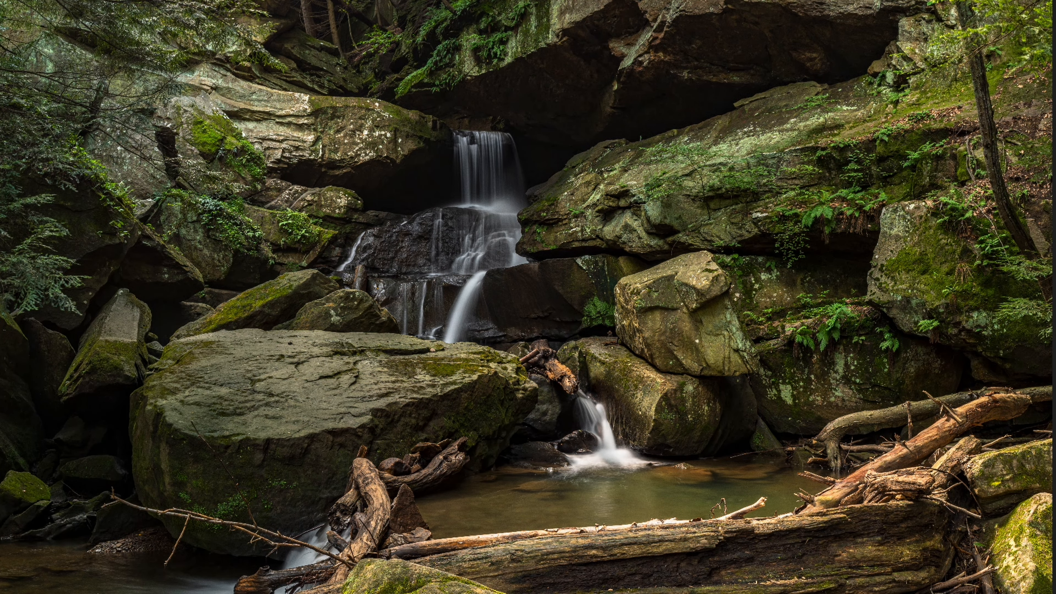
{"action": "key", "text": "Left"}
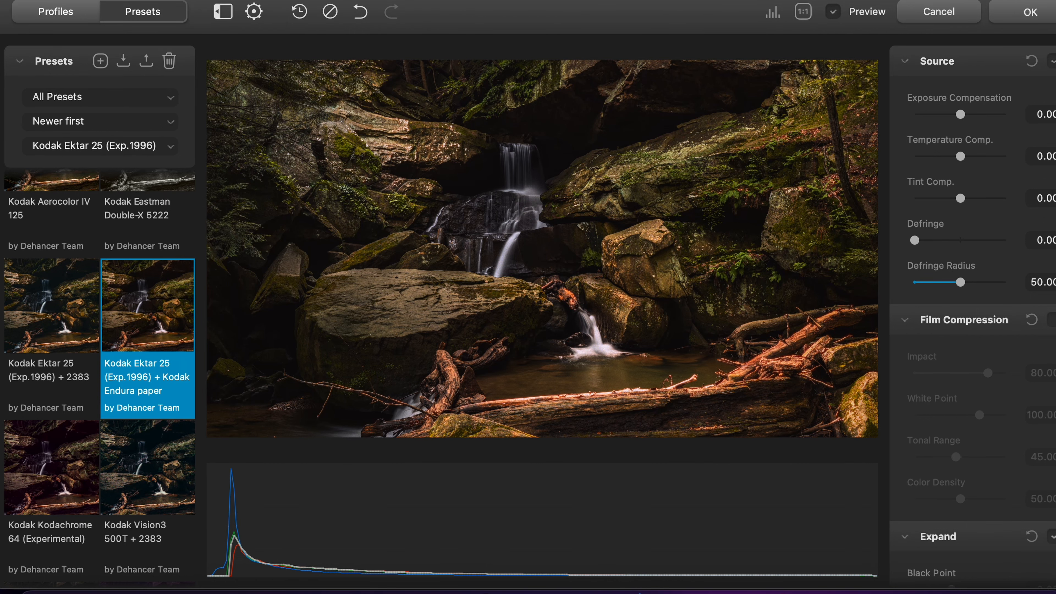
{"action": "left_click", "coordinate": [1030, 11]}
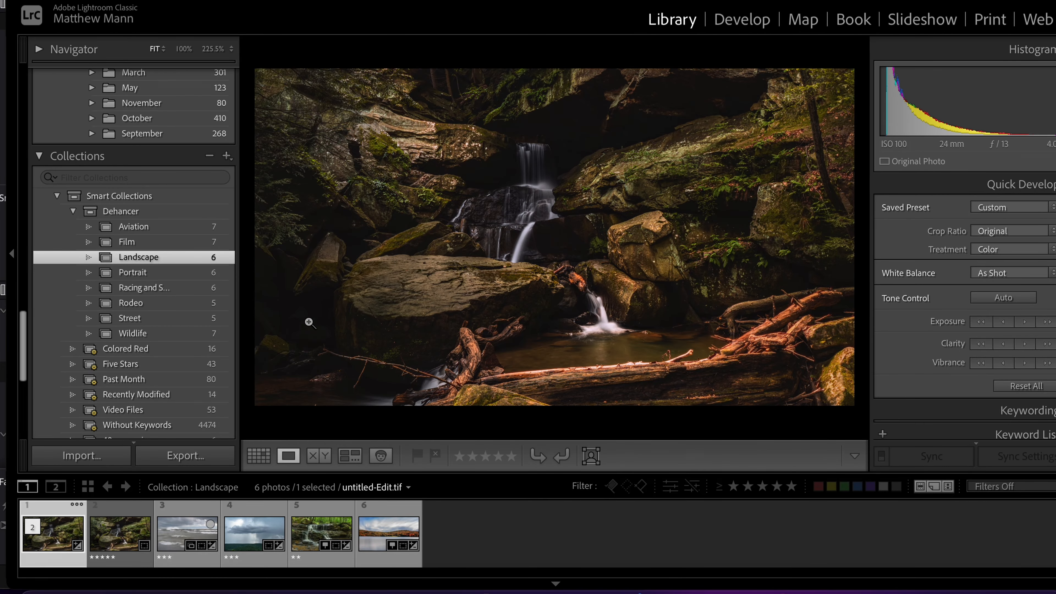
Open the toddler photo untitled-47.NEF from the Portrait collection in the Dehancer Lightroom Plugin.
{"action": "left_click", "coordinate": [139, 277]}
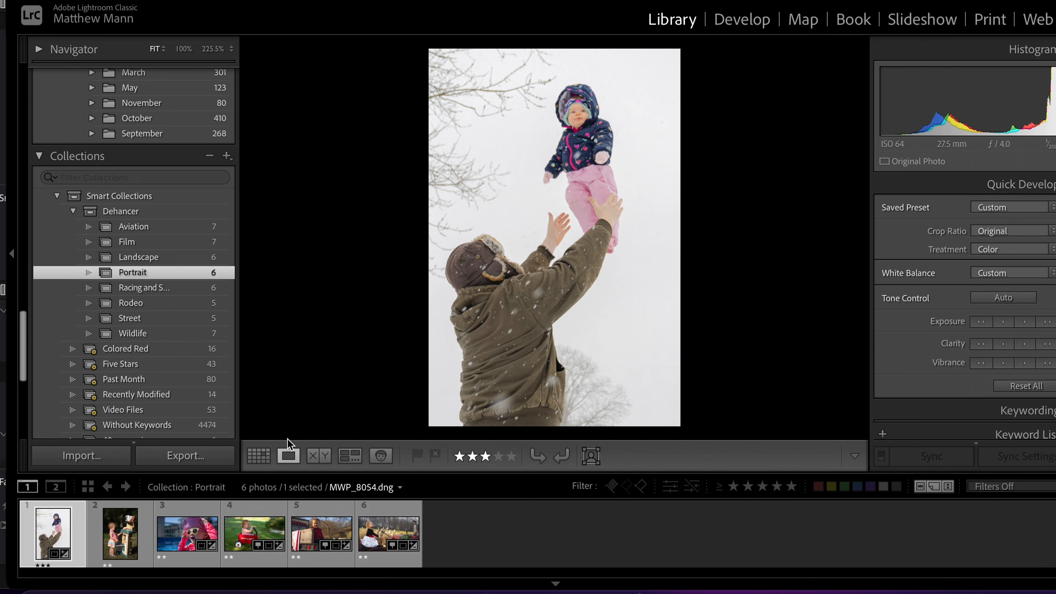
{"action": "left_click", "coordinate": [121, 553]}
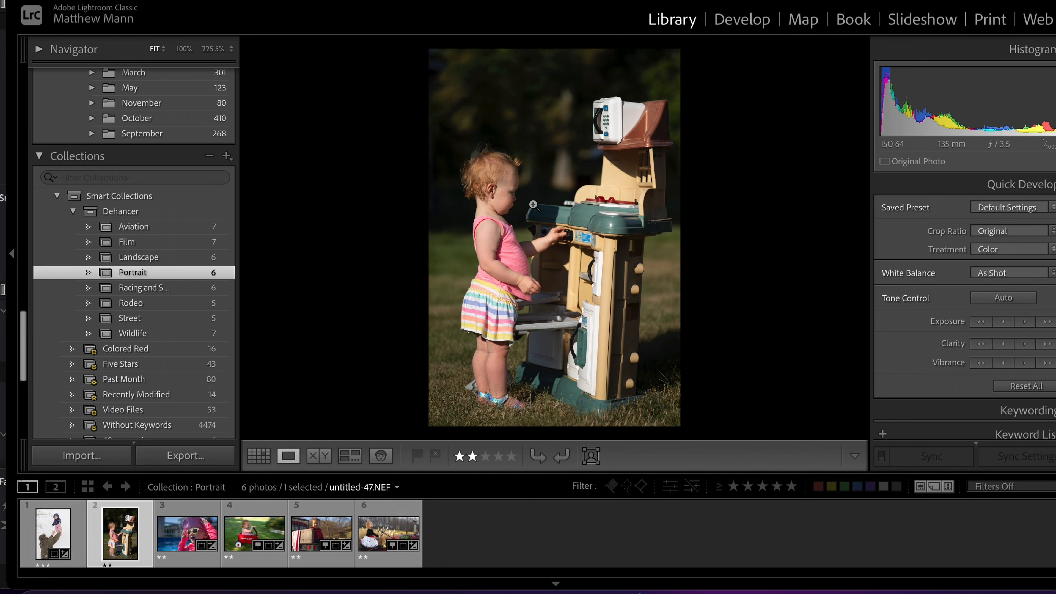
{"action": "right_click", "coordinate": [534, 174]}
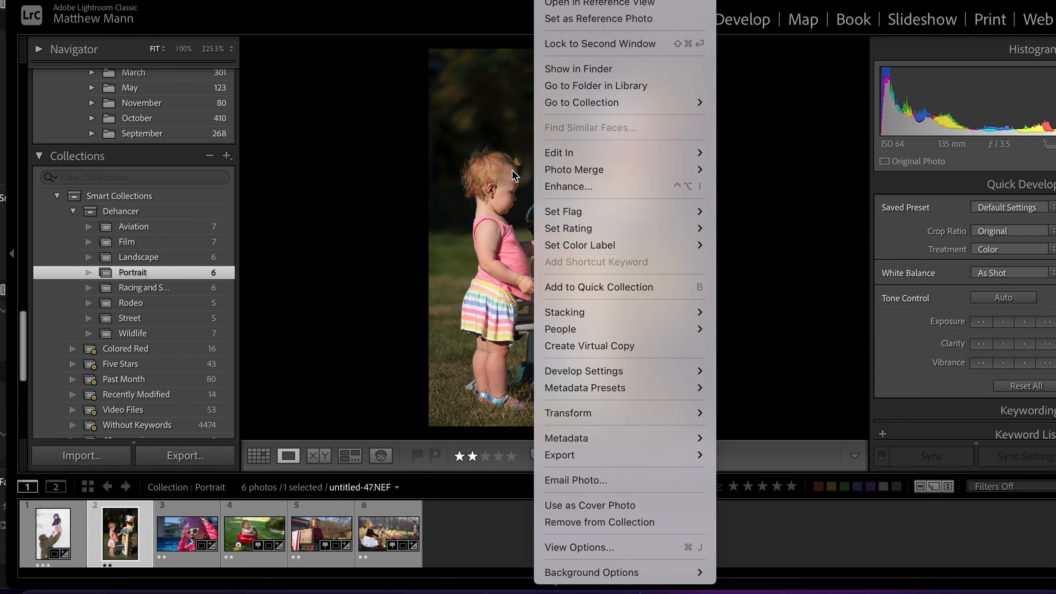
{"action": "mouse_move", "coordinate": [608, 155]}
{"action": "left_click", "coordinate": [742, 169]}
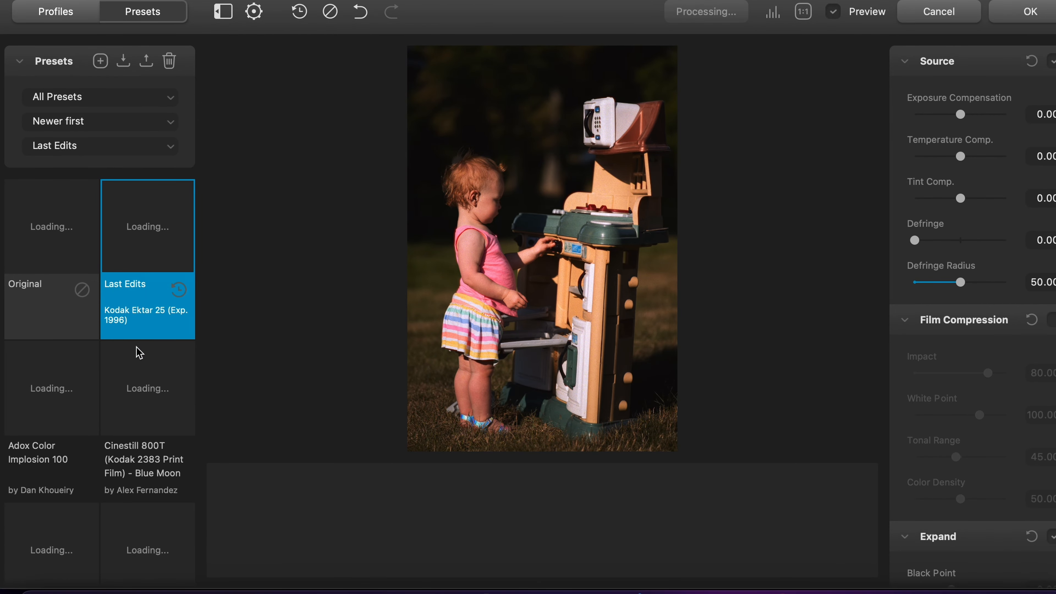
Try several film presets on the toddler photo, including Fuji Eterna Vivid 500 (Exp.2013), and apply Cinestill 800T + Kodak Endura glossy paper.
{"action": "scroll", "coordinate": [149, 317], "scroll_direction": "down", "scroll_amount": 3}
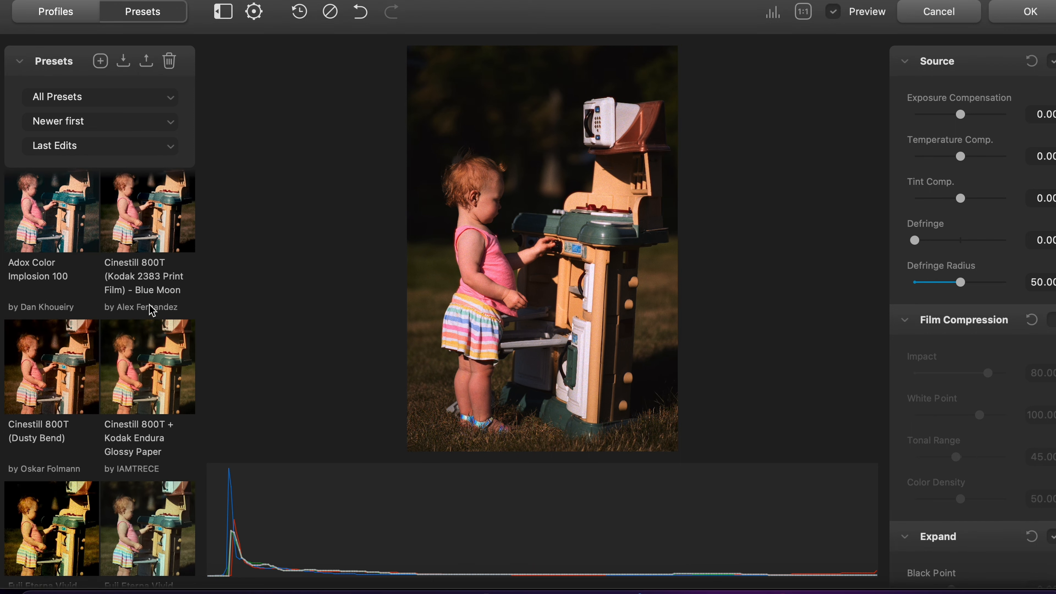
{"action": "left_click", "coordinate": [158, 376]}
{"action": "scroll", "coordinate": [162, 376], "scroll_direction": "down", "scroll_amount": 2}
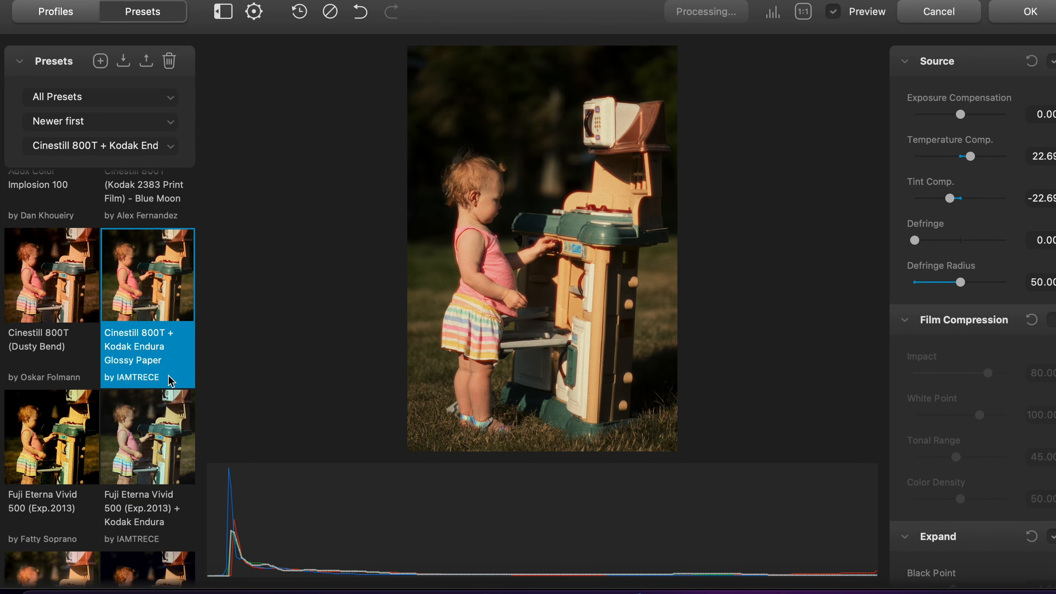
{"action": "left_click", "coordinate": [63, 451]}
{"action": "scroll", "coordinate": [83, 373], "scroll_direction": "down", "scroll_amount": 6}
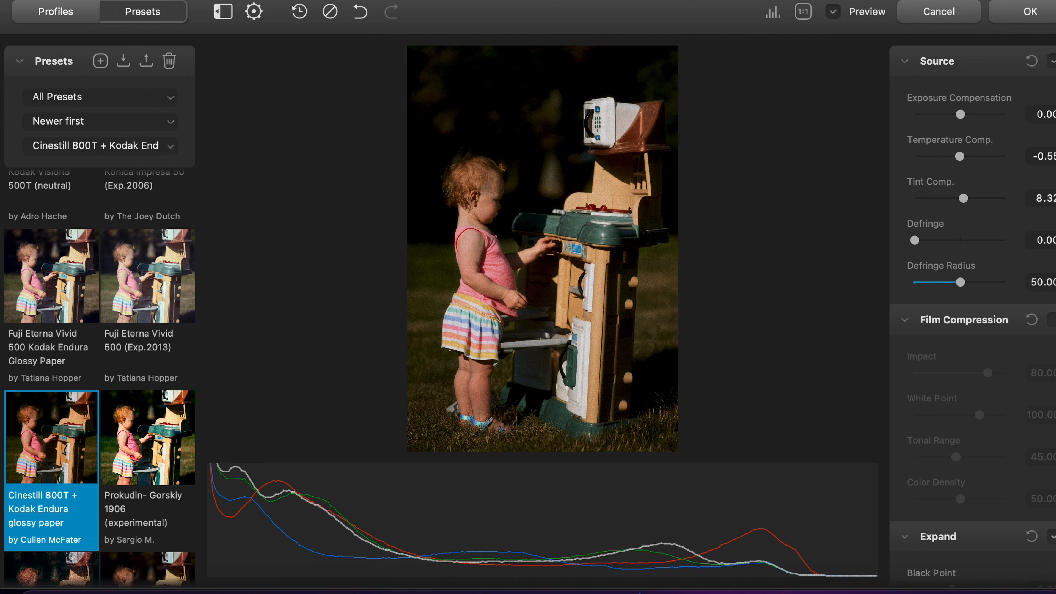
Review the preset's Expand, Print, Color Head, Film Grain and Vignette settings on the toddler photo.
{"action": "scroll", "coordinate": [1038, 231], "scroll_direction": "down", "scroll_amount": 5}
{"action": "scroll", "coordinate": [993, 274], "scroll_direction": "down", "scroll_amount": 5}
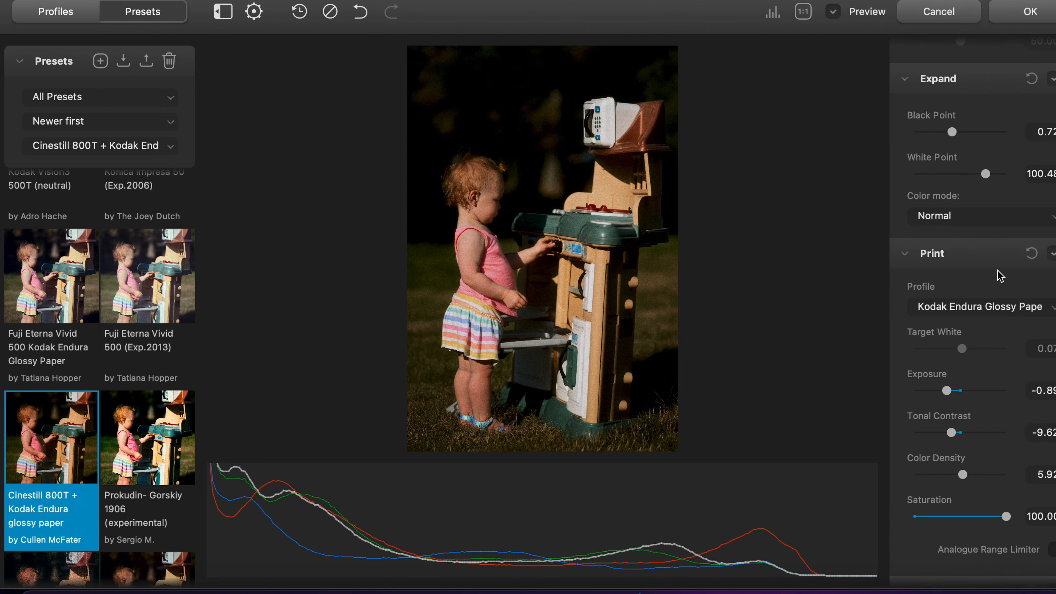
{"action": "scroll", "coordinate": [1007, 281], "scroll_direction": "down", "scroll_amount": 12}
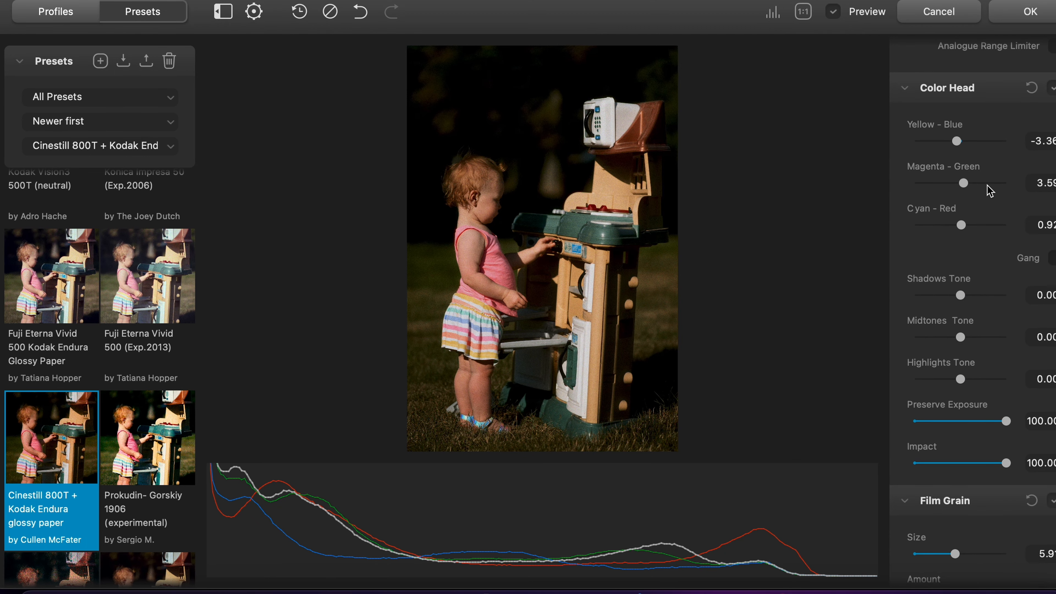
{"action": "scroll", "coordinate": [964, 170], "scroll_direction": "down", "scroll_amount": 20}
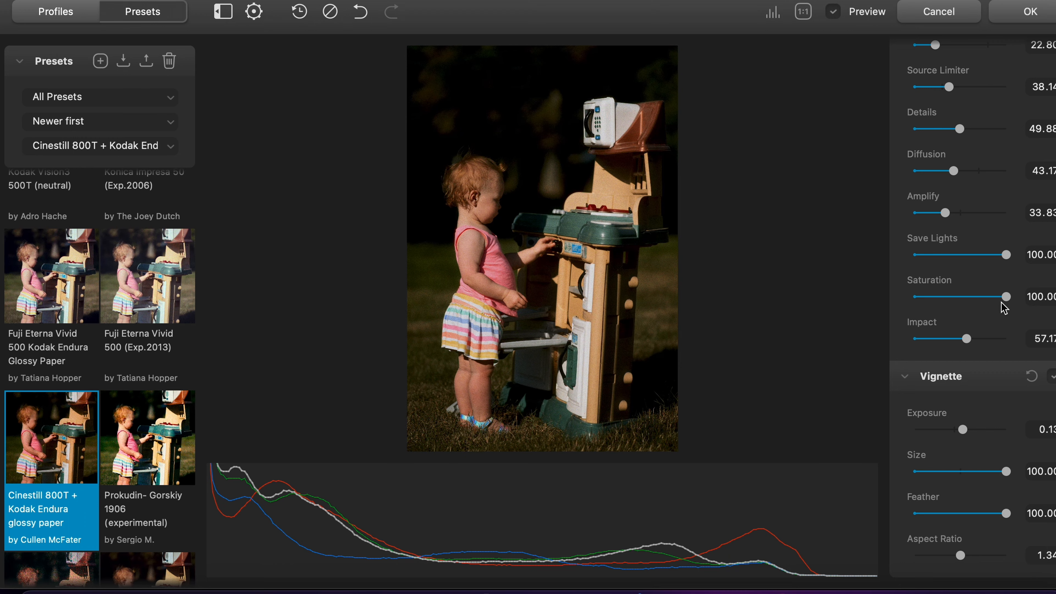
{"action": "scroll", "coordinate": [1003, 308], "scroll_direction": "up", "scroll_amount": 15}
{"action": "scroll", "coordinate": [1007, 314], "scroll_direction": "up", "scroll_amount": 10}
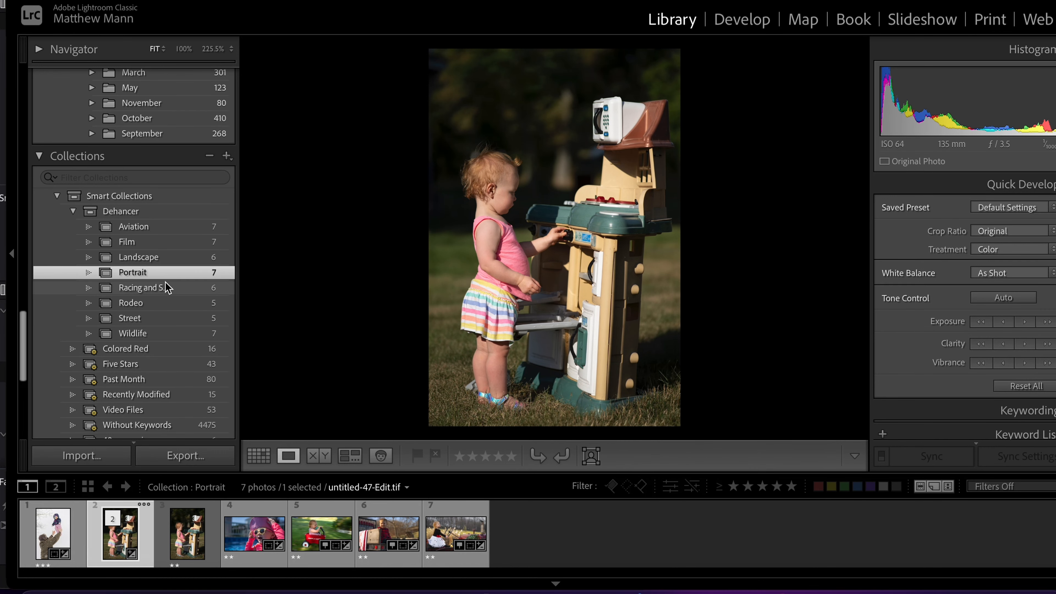
Open the kayaker photo untitled.jpg from the Racing and Sports collection in Dehancer as a 16-bit TIFF copy with Lightroom adjustments.
{"action": "left_click", "coordinate": [162, 288]}
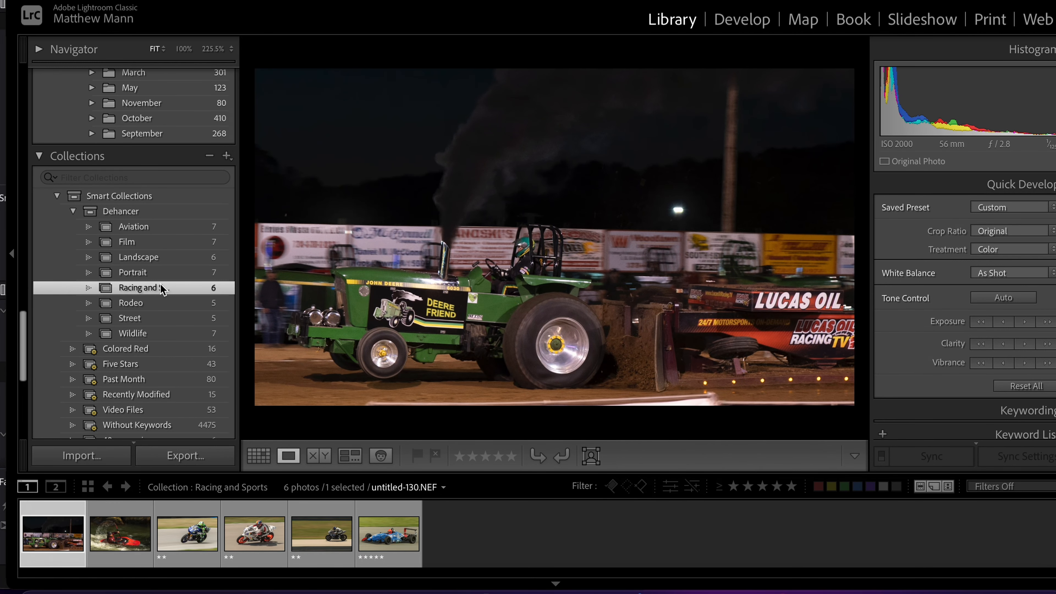
{"action": "left_click", "coordinate": [120, 533]}
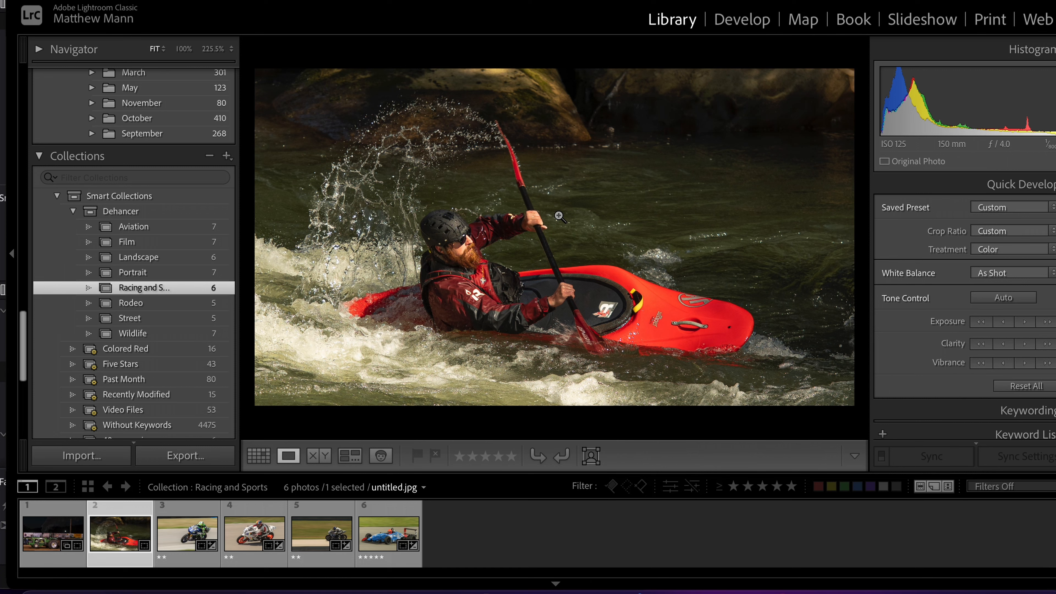
{"action": "right_click", "coordinate": [578, 217]}
{"action": "mouse_move", "coordinate": [675, 160]}
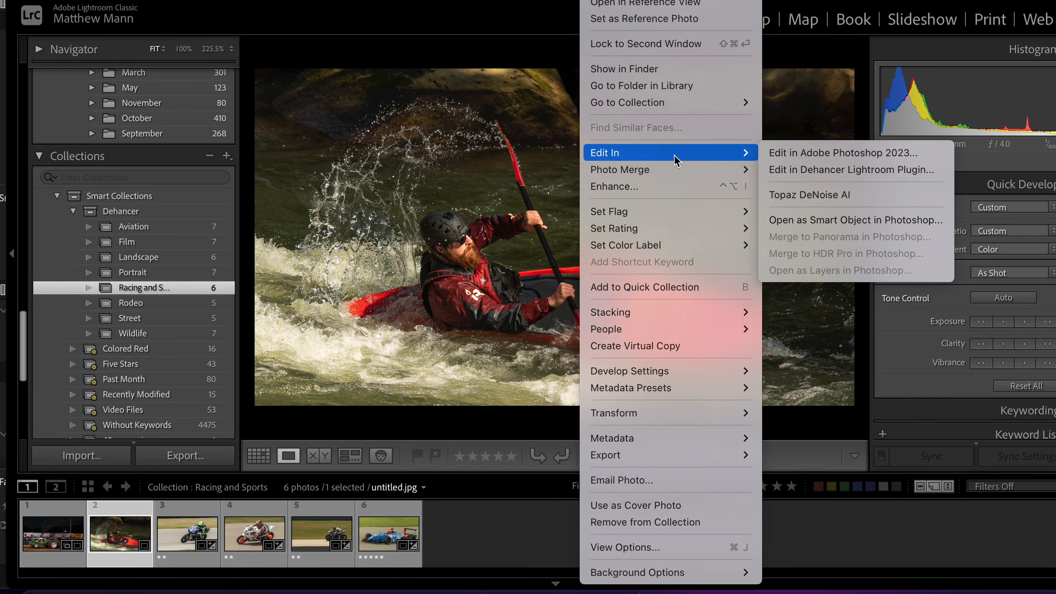
{"action": "left_click", "coordinate": [848, 169]}
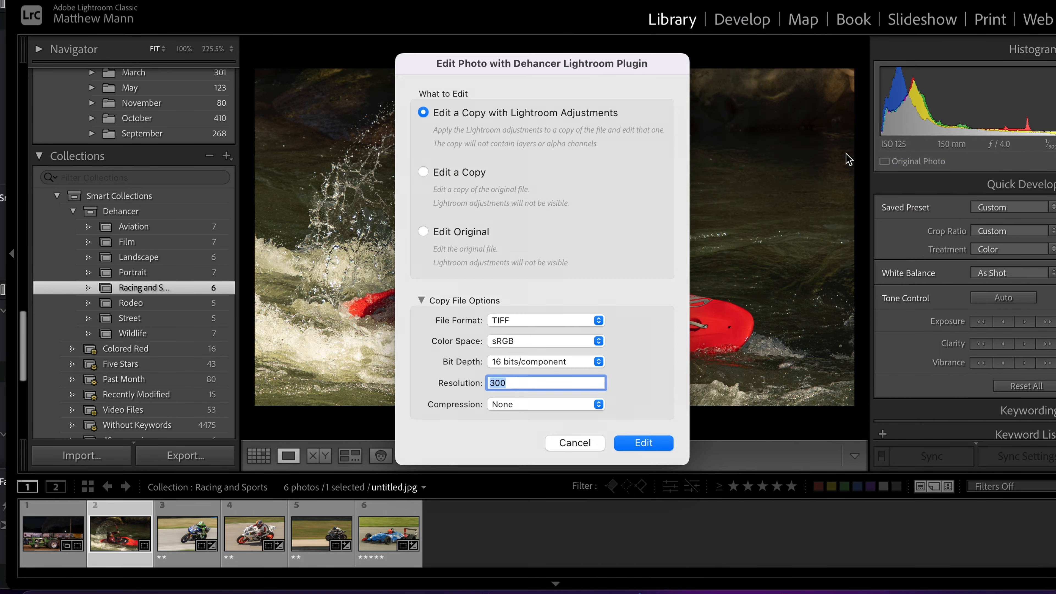
{"action": "left_click", "coordinate": [664, 443]}
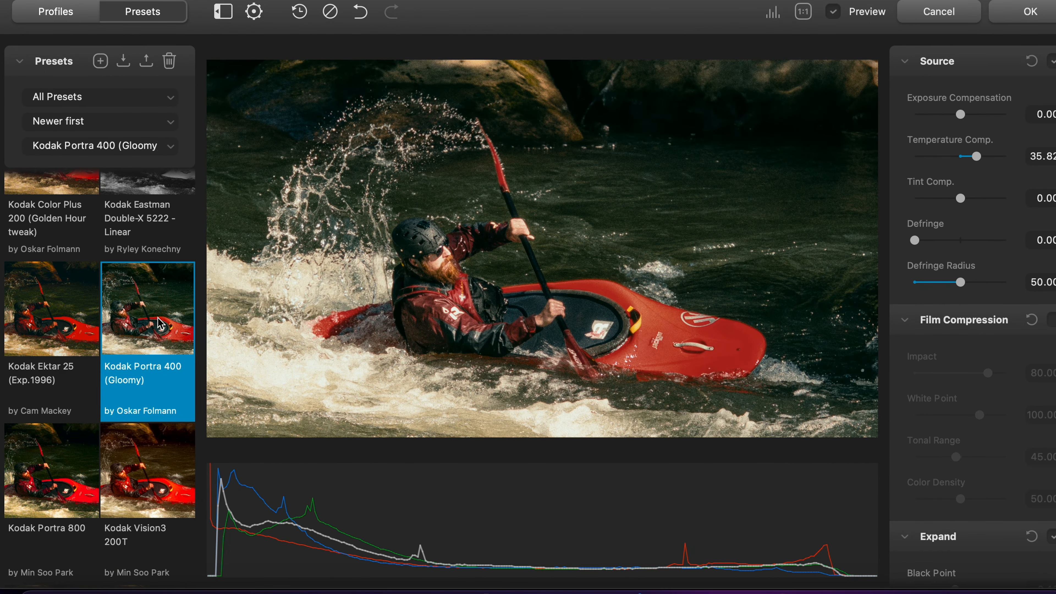
Try the Kodak Vision3 200T, 500T - Kodak 2383 Print and 250D presets on the kayaker, and commit the photo with Agfa Agfacolor 100.
{"action": "scroll", "coordinate": [160, 324], "scroll_direction": "down", "scroll_amount": 3}
{"action": "left_click", "coordinate": [145, 337]}
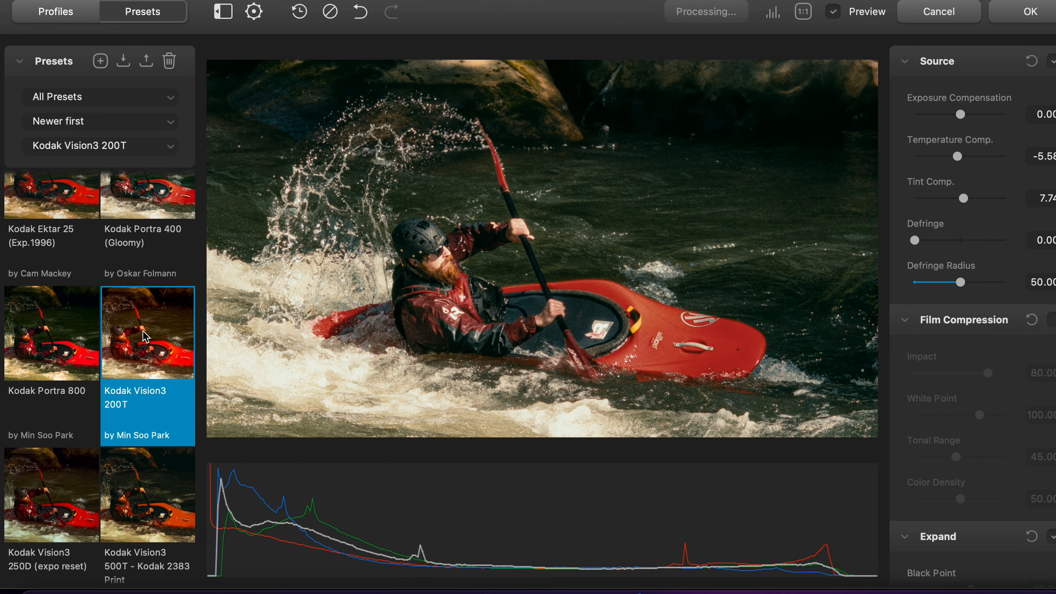
{"action": "scroll", "coordinate": [146, 336], "scroll_direction": "down", "scroll_amount": 3}
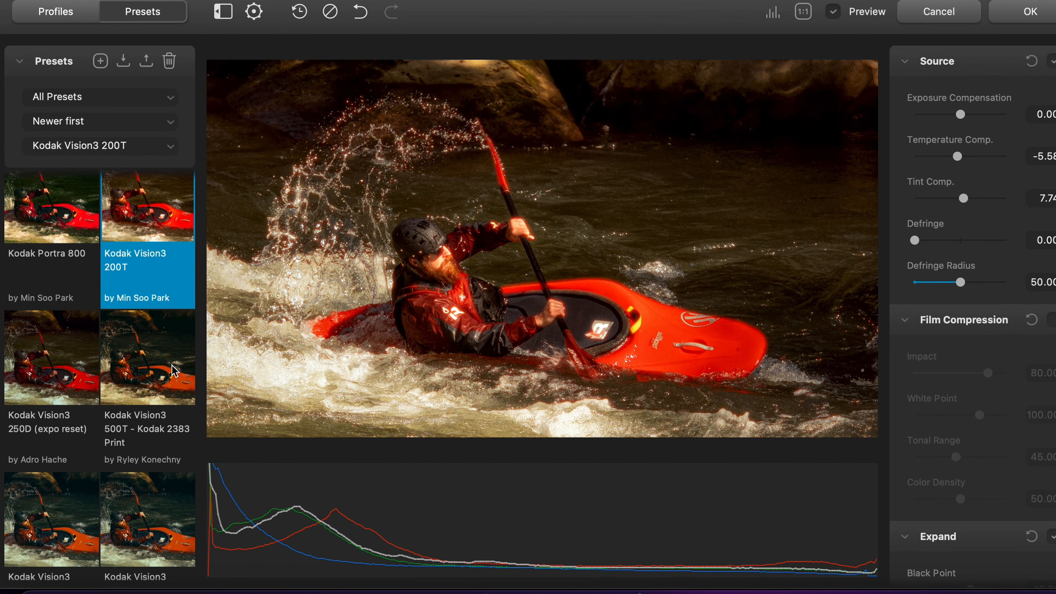
{"action": "left_click", "coordinate": [177, 376]}
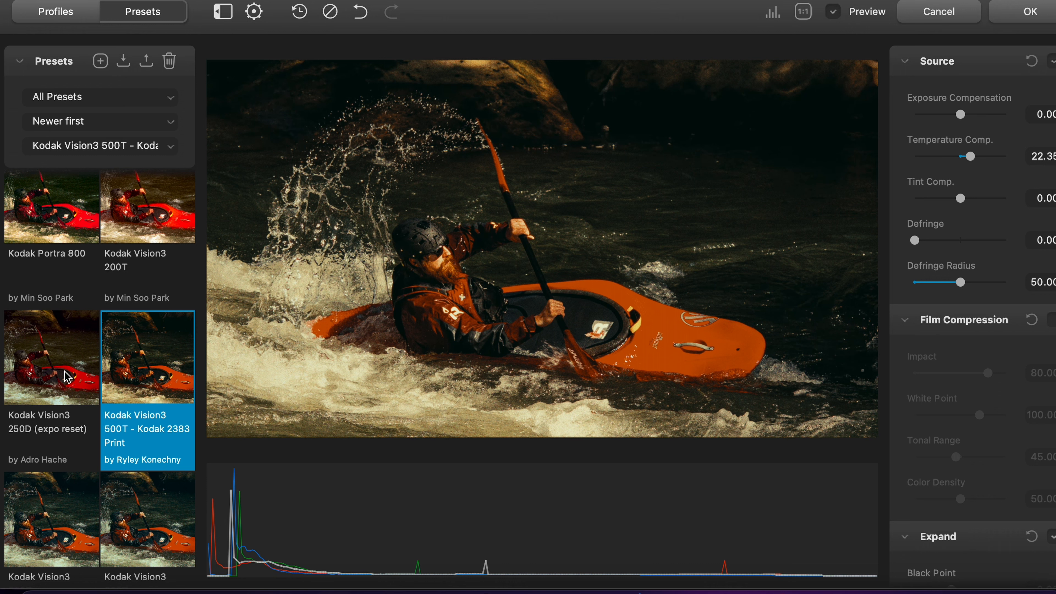
{"action": "left_click", "coordinate": [79, 356]}
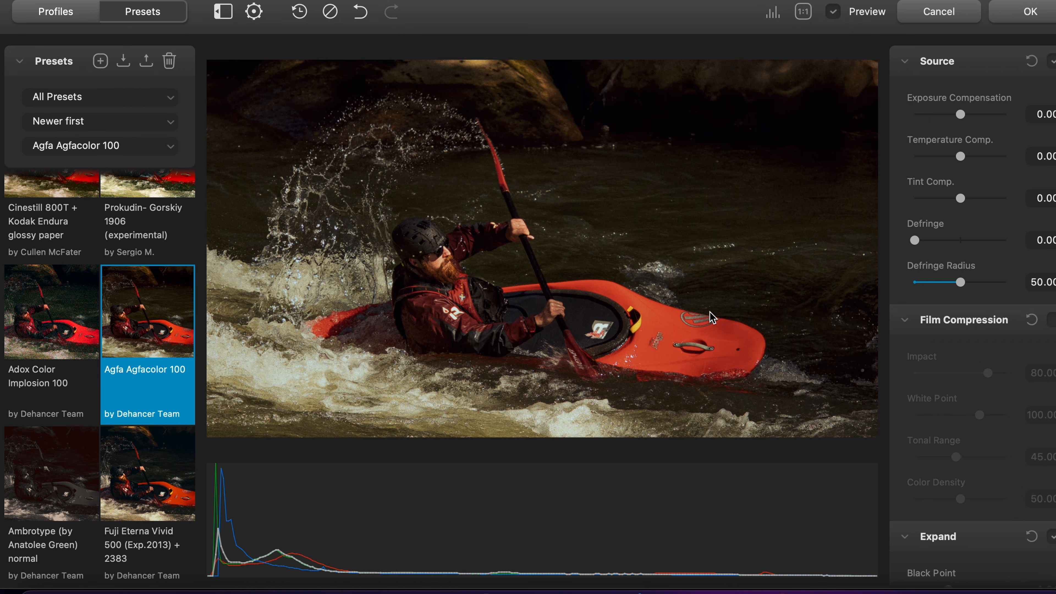
{"action": "left_click", "coordinate": [1032, 13]}
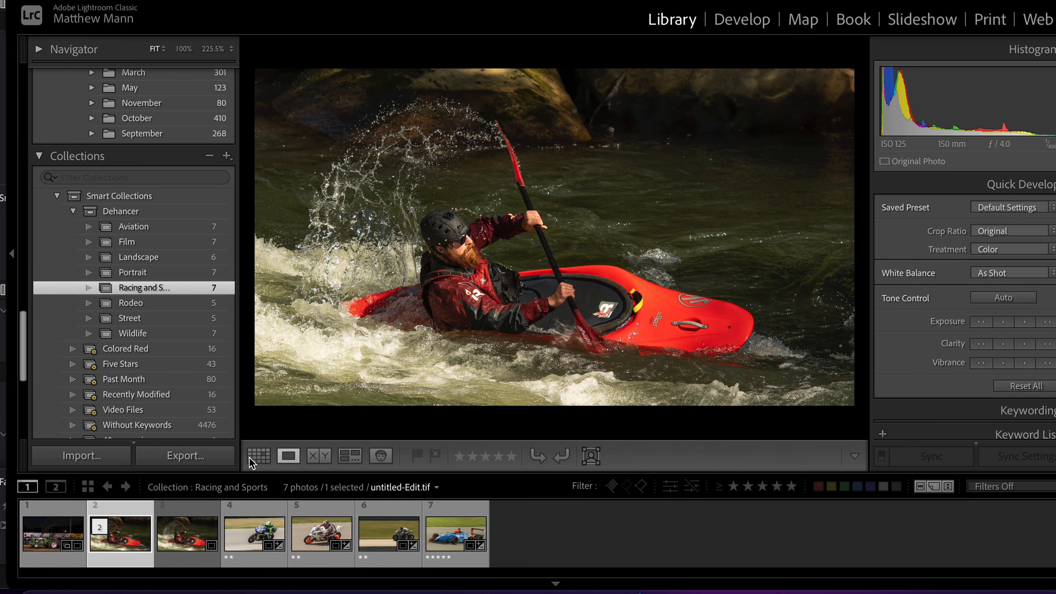
Open the bronc rider photo untitled-2.jpg from the Rodeo collection in Dehancer as a 16-bit TIFF copy with Lightroom adjustments.
{"action": "left_click", "coordinate": [170, 303]}
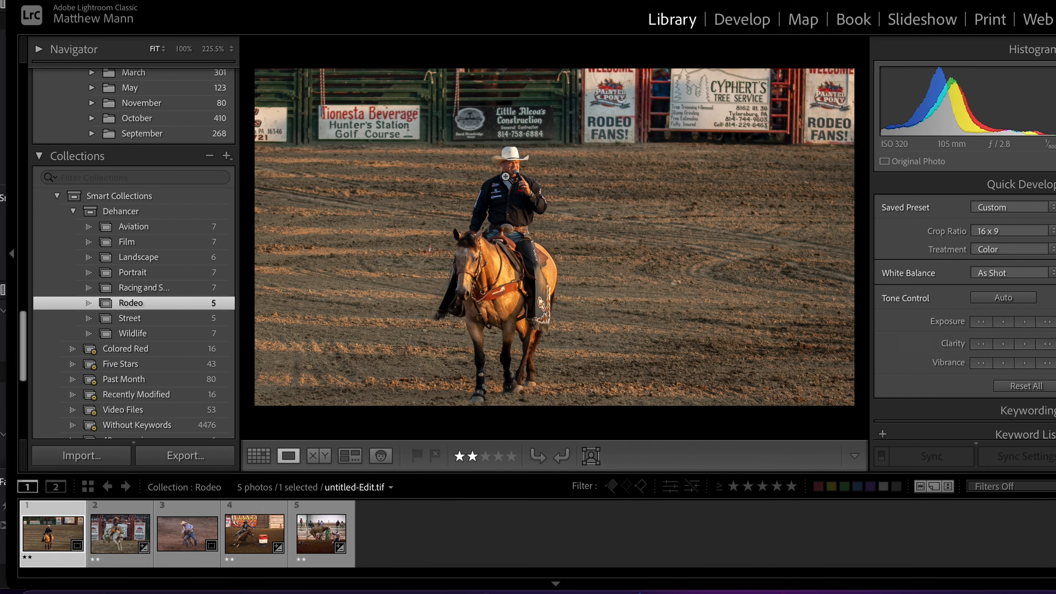
{"action": "left_click", "coordinate": [120, 533]}
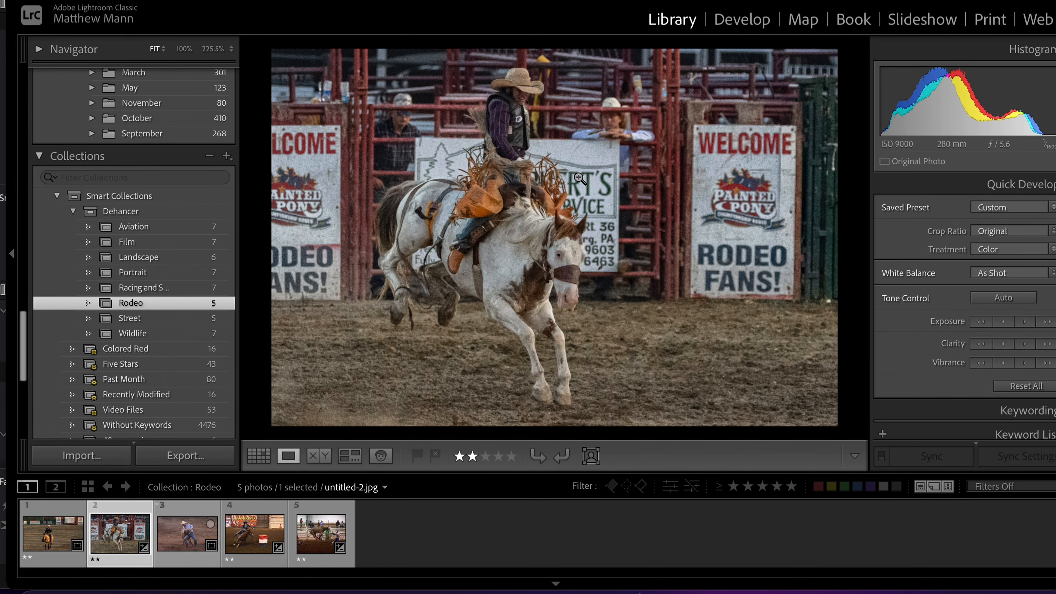
{"action": "right_click", "coordinate": [587, 104]}
{"action": "mouse_move", "coordinate": [682, 98]}
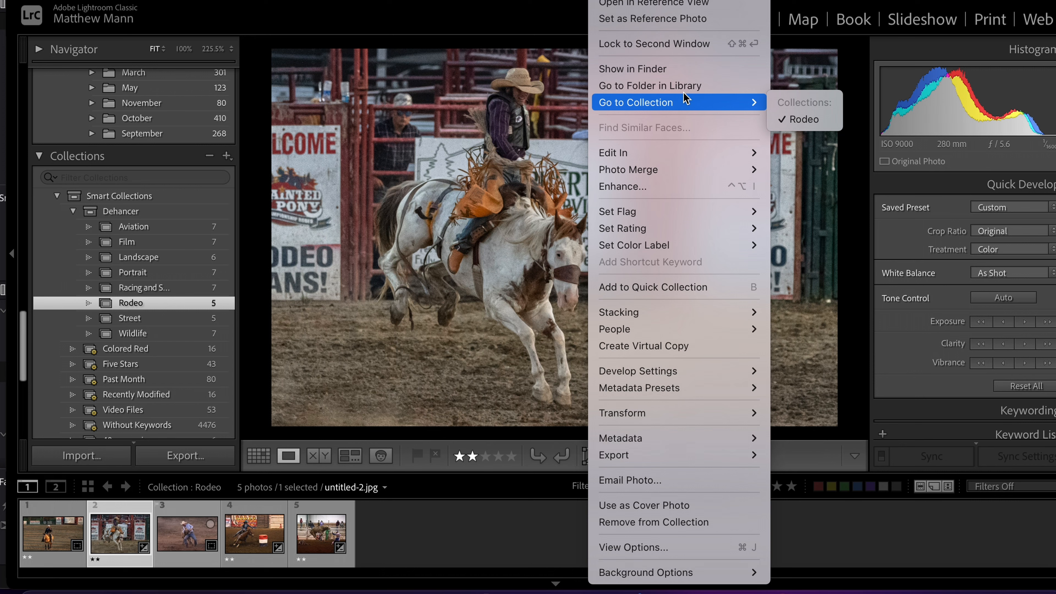
{"action": "mouse_move", "coordinate": [730, 155]}
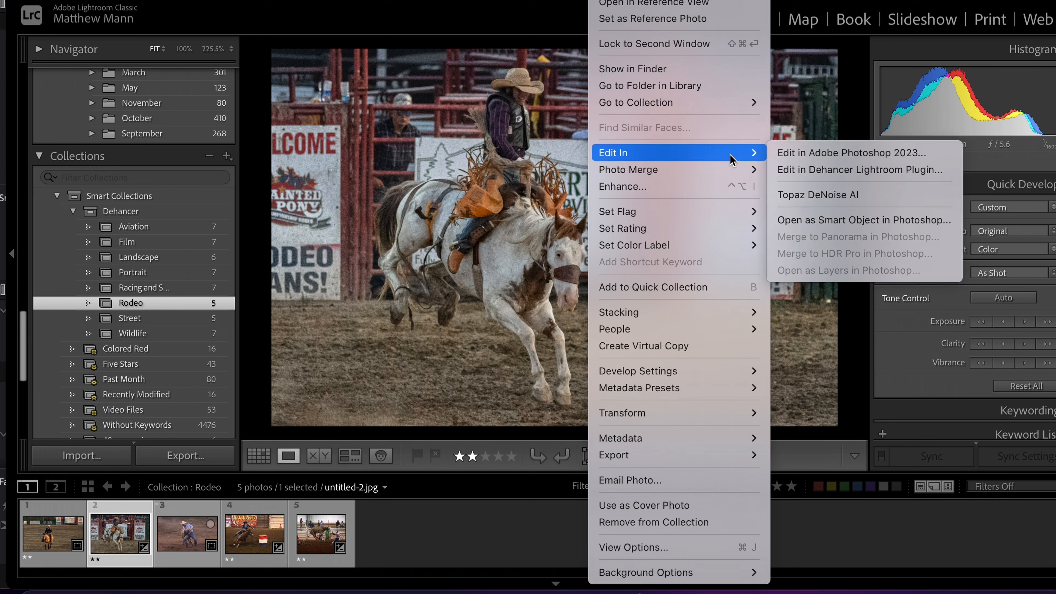
{"action": "left_click", "coordinate": [865, 169]}
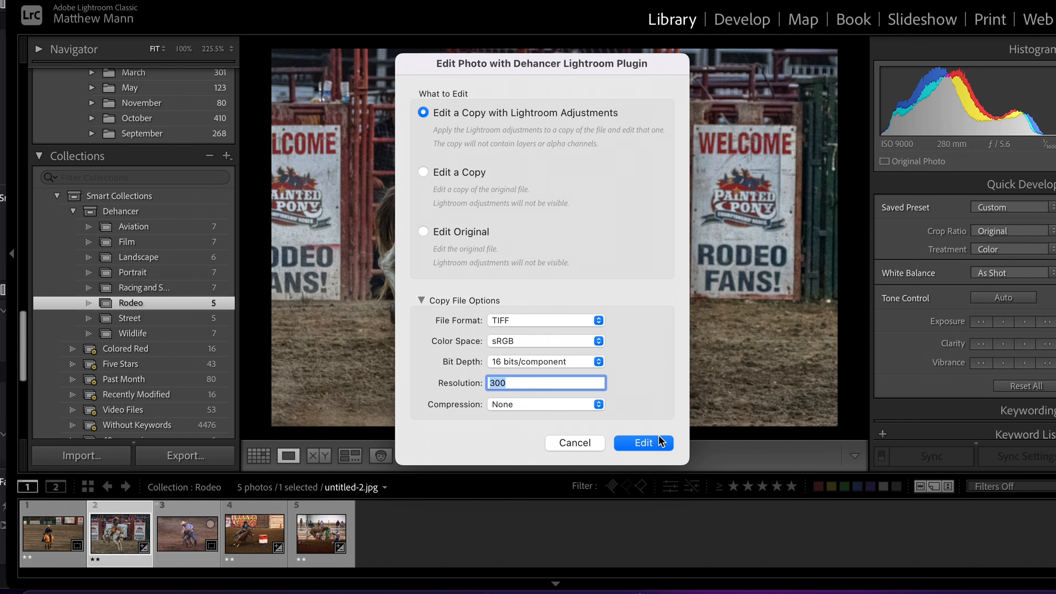
{"action": "left_click", "coordinate": [648, 441]}
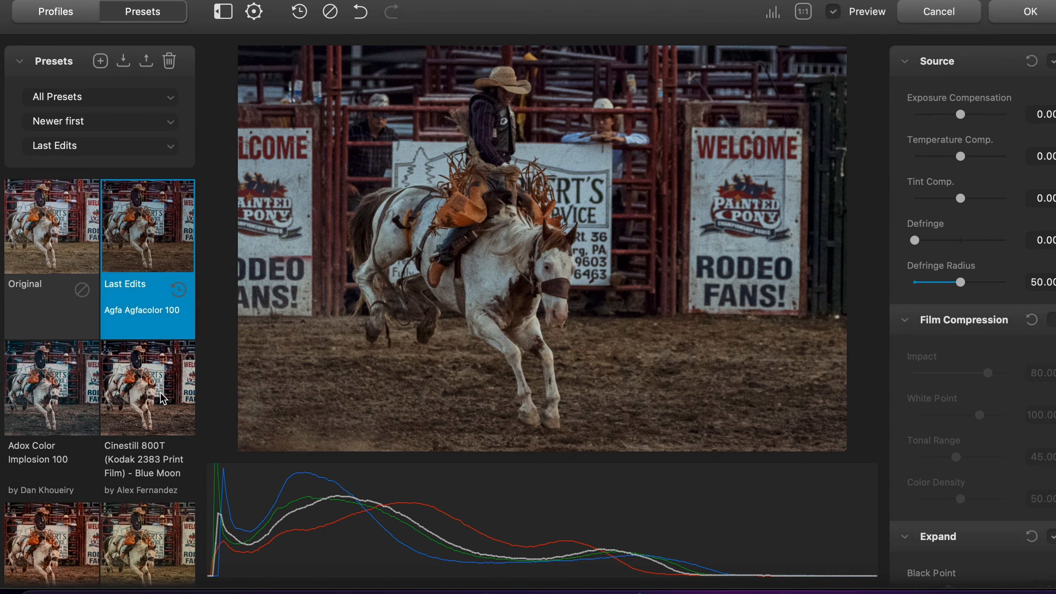
Try Cinestill 800T Blue Moon, Cinestill 800T + Kodak Endura Glossy Paper, Fuji Eterna Vivid 500 (Exp.2013) and Fujichrome Velvia 50 on the bronc rider.
{"action": "left_click", "coordinate": [163, 398]}
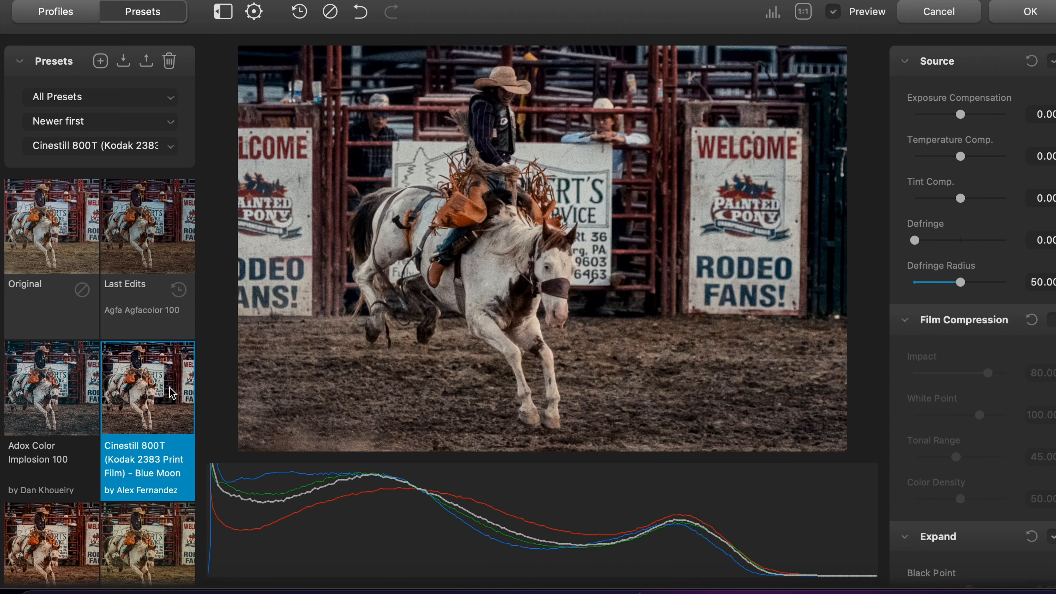
{"action": "scroll", "coordinate": [174, 396], "scroll_direction": "down", "scroll_amount": 2}
{"action": "scroll", "coordinate": [175, 396], "scroll_direction": "down", "scroll_amount": 3}
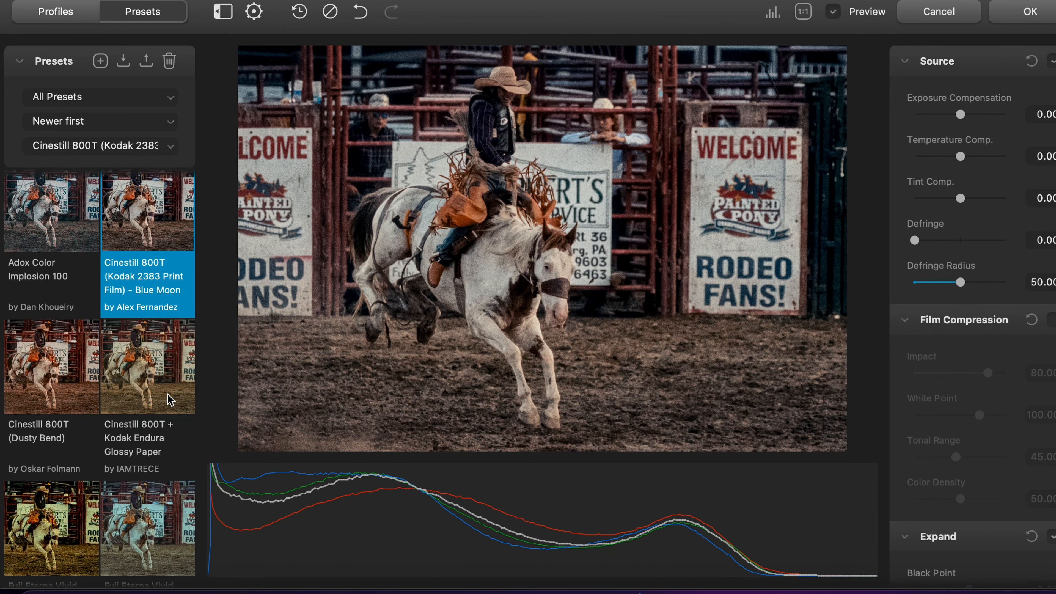
{"action": "left_click", "coordinate": [171, 386]}
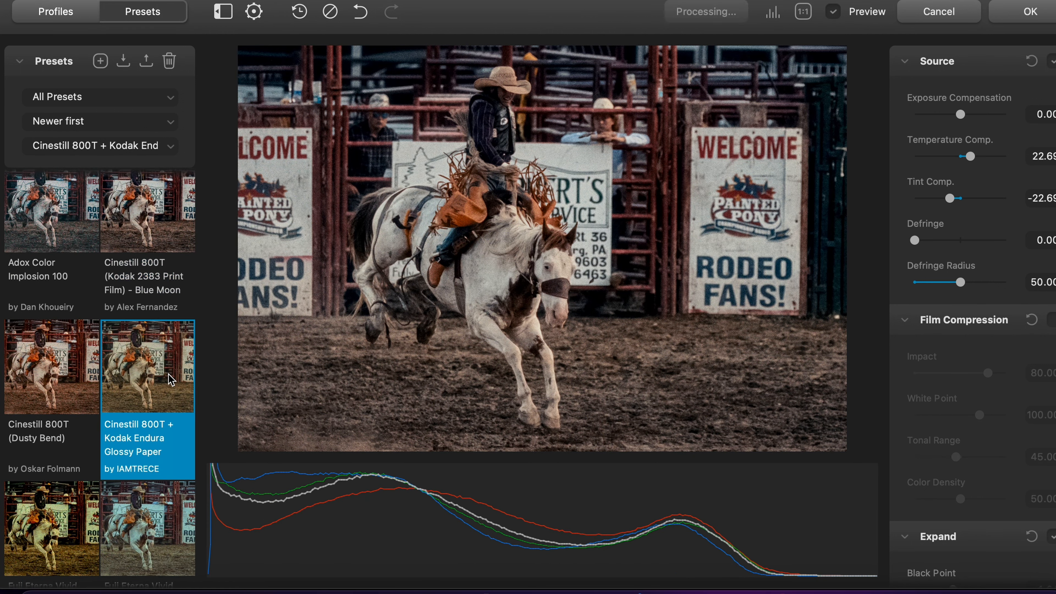
{"action": "scroll", "coordinate": [171, 387], "scroll_direction": "down", "scroll_amount": 3}
{"action": "scroll", "coordinate": [154, 421], "scroll_direction": "down", "scroll_amount": 1}
{"action": "left_click", "coordinate": [86, 393]}
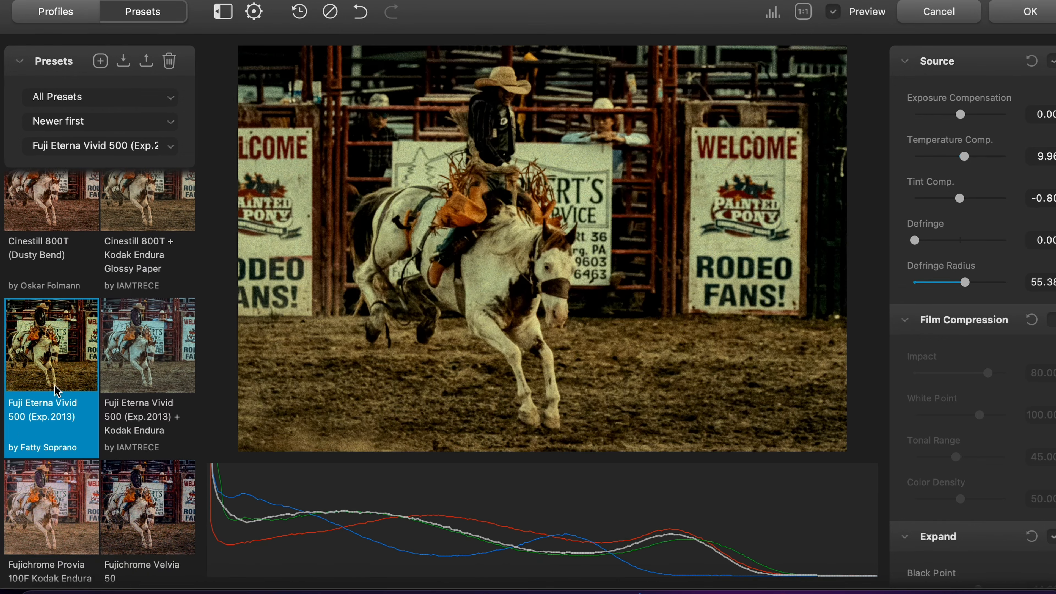
{"action": "scroll", "coordinate": [87, 392], "scroll_direction": "down", "scroll_amount": 2}
{"action": "left_click", "coordinate": [142, 399]}
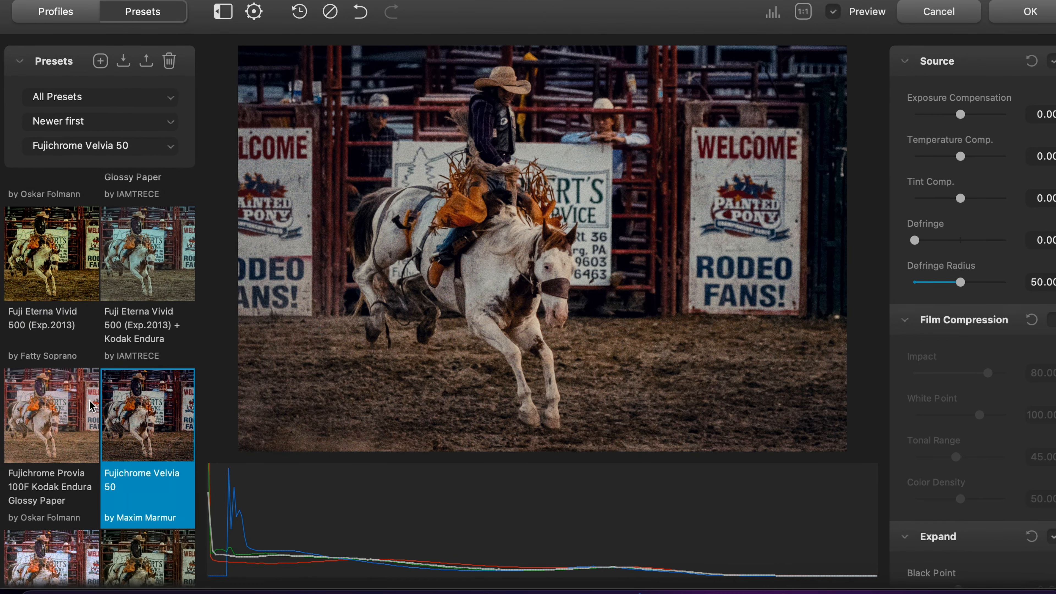
Try the Kodak Aerocolor IV 125 and Kodak Portra 400 (Gloomy) presets, and commit the bronc rider photo with Kodak Vision3 200T.
{"action": "scroll", "coordinate": [90, 405], "scroll_direction": "down", "scroll_amount": 5}
{"action": "scroll", "coordinate": [91, 424], "scroll_direction": "down", "scroll_amount": 6}
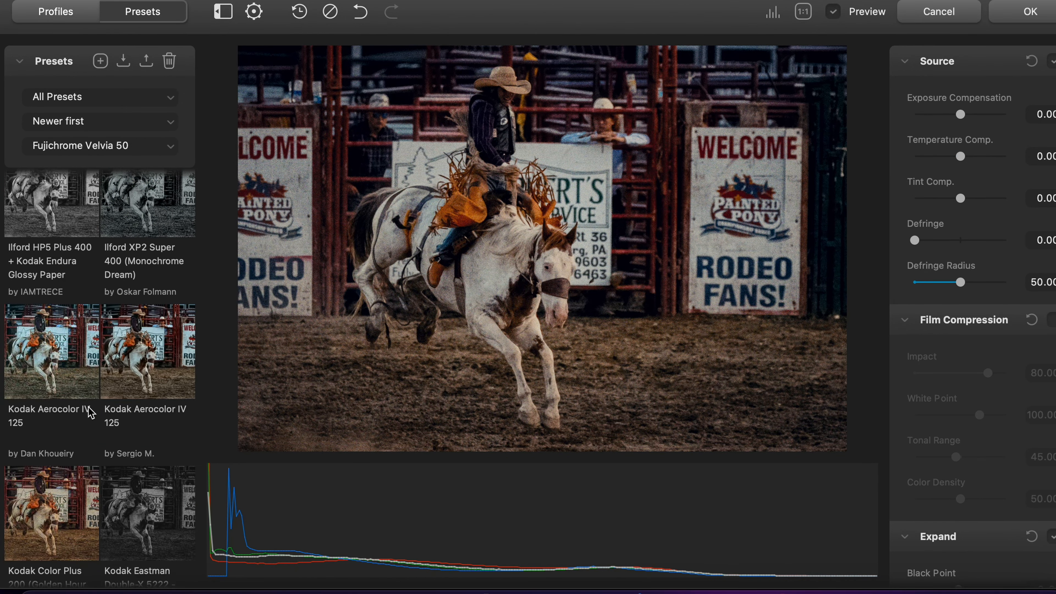
{"action": "left_click", "coordinate": [164, 378]}
{"action": "scroll", "coordinate": [164, 379], "scroll_direction": "down", "scroll_amount": 7}
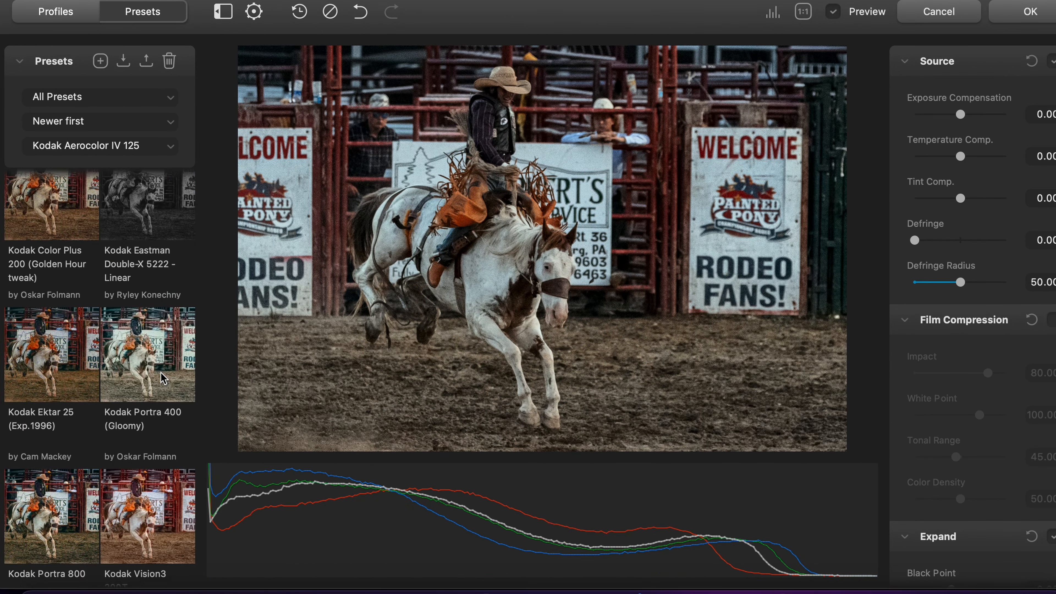
{"action": "left_click", "coordinate": [154, 374]}
{"action": "left_click", "coordinate": [156, 483]}
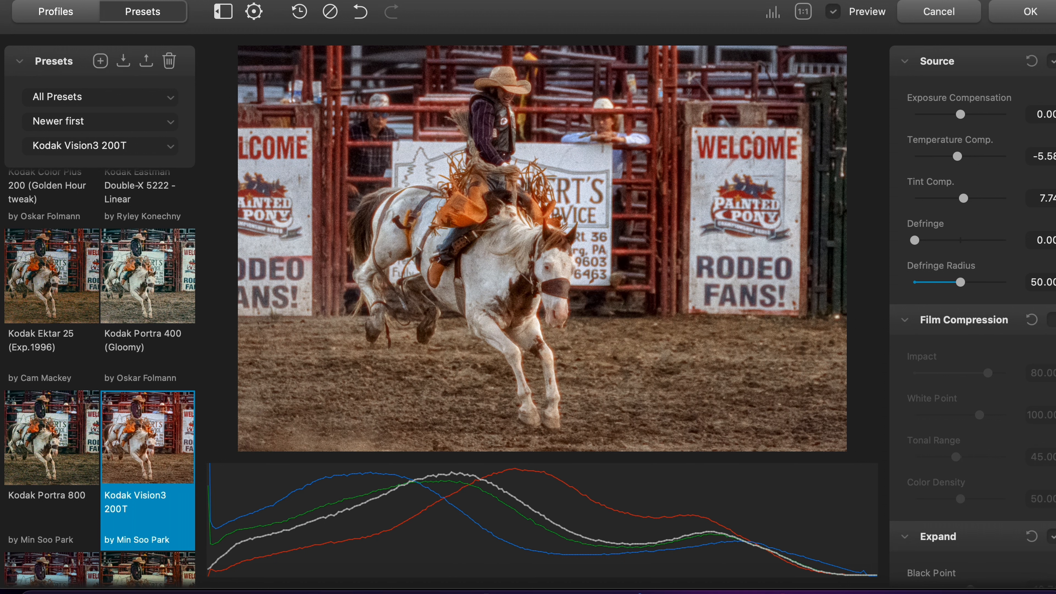
{"action": "left_click", "coordinate": [1034, 15]}
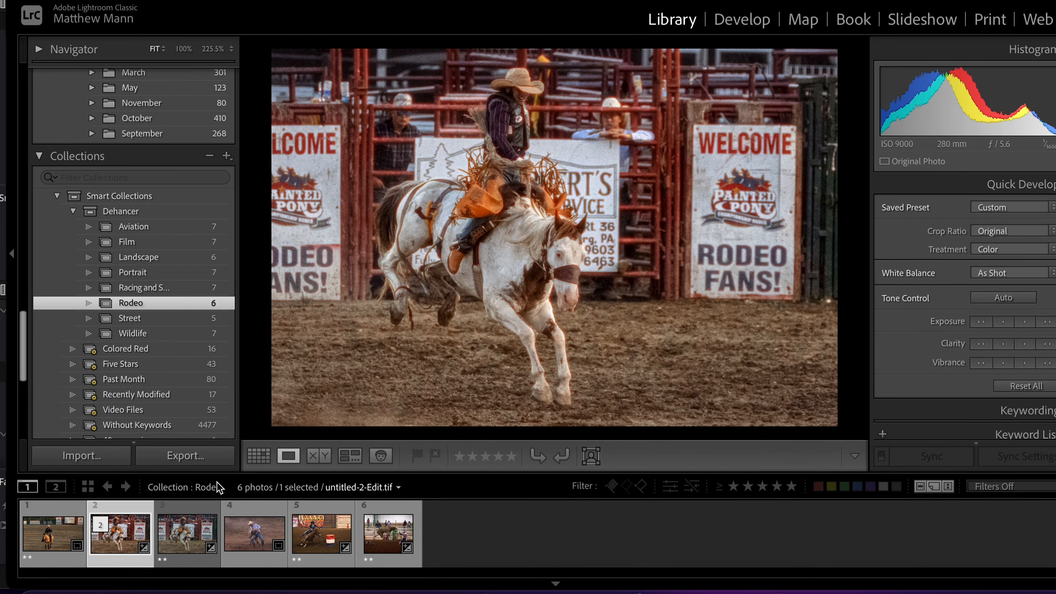
Collapse the filmstrip stack holding the bronc rider photo and its Dehancer edit.
{"action": "left_click", "coordinate": [101, 526]}
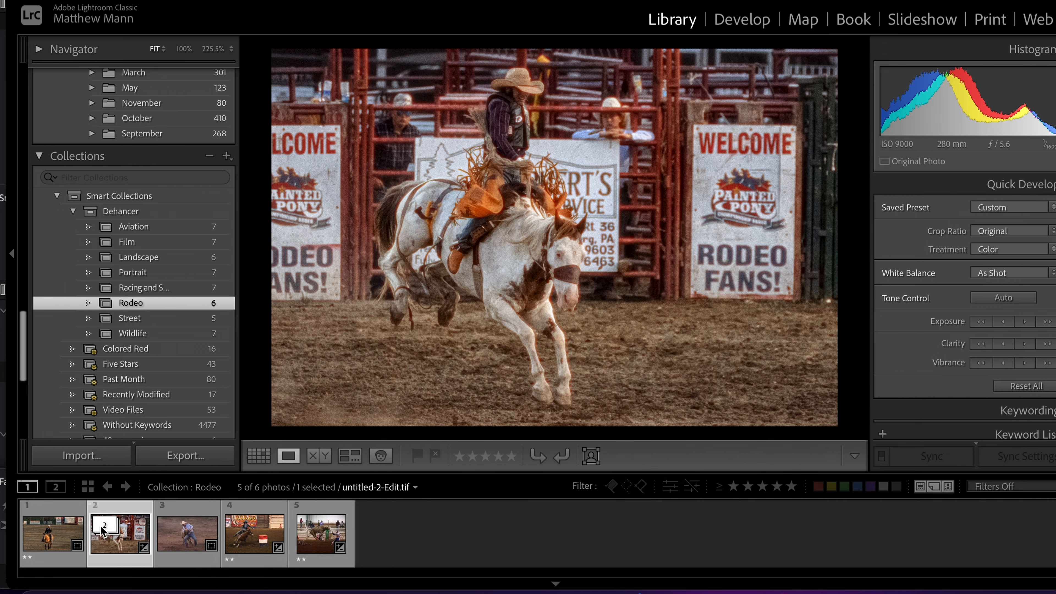
{"action": "left_click", "coordinate": [104, 530]}
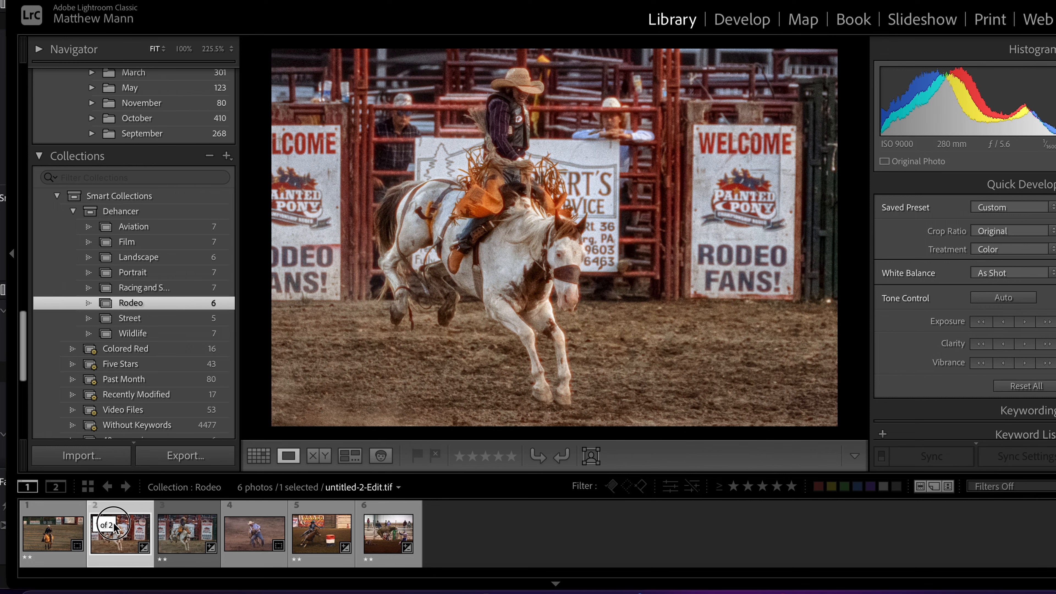
{"action": "left_click", "coordinate": [113, 524]}
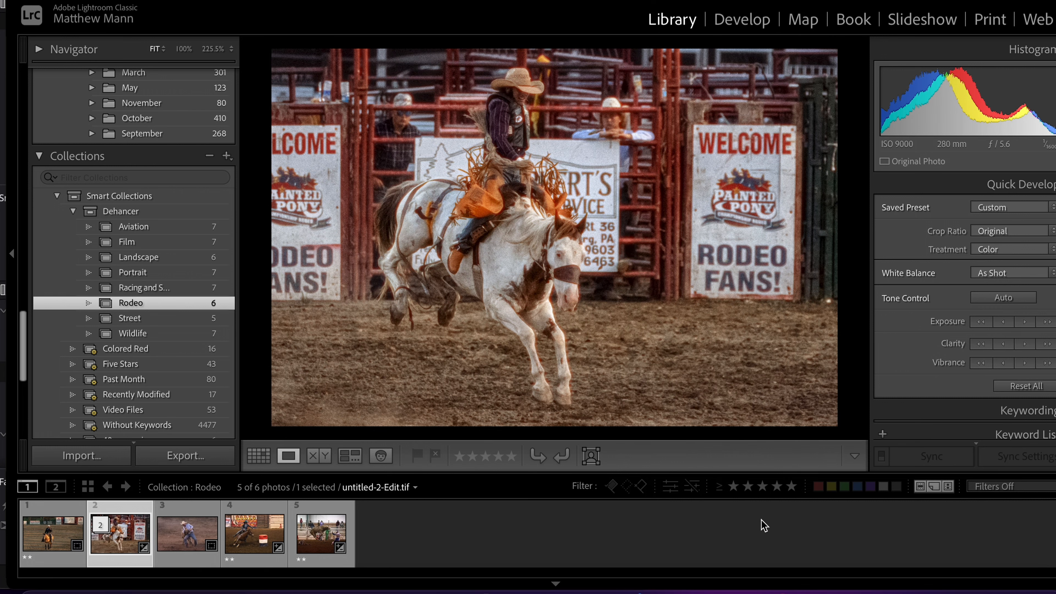
Open the patterned building facade photo MWP_7380.NEF from the Street collection in Dehancer.
{"action": "left_click", "coordinate": [199, 319]}
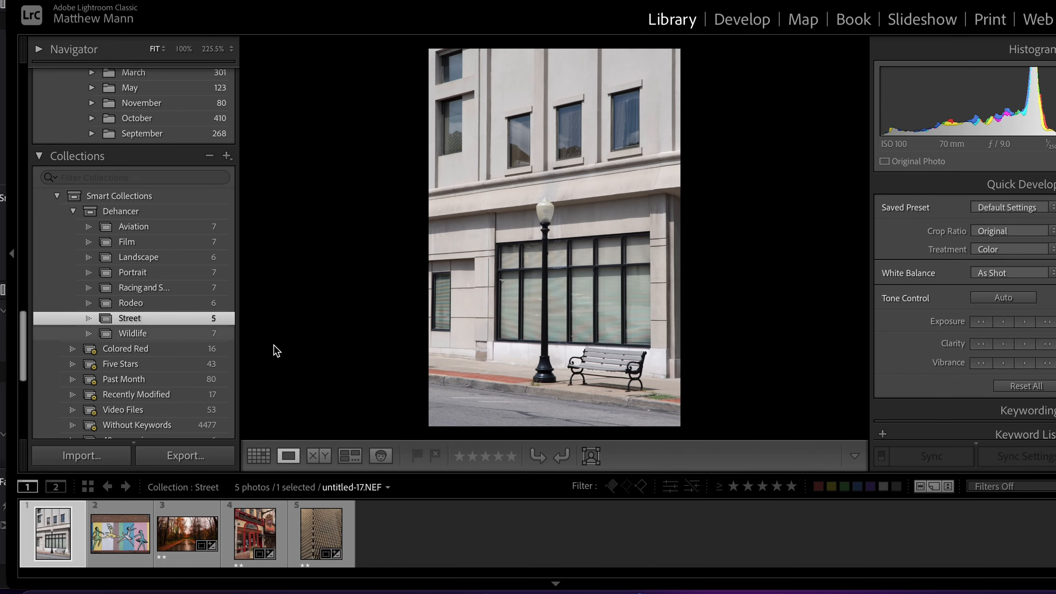
{"action": "left_click", "coordinate": [328, 532]}
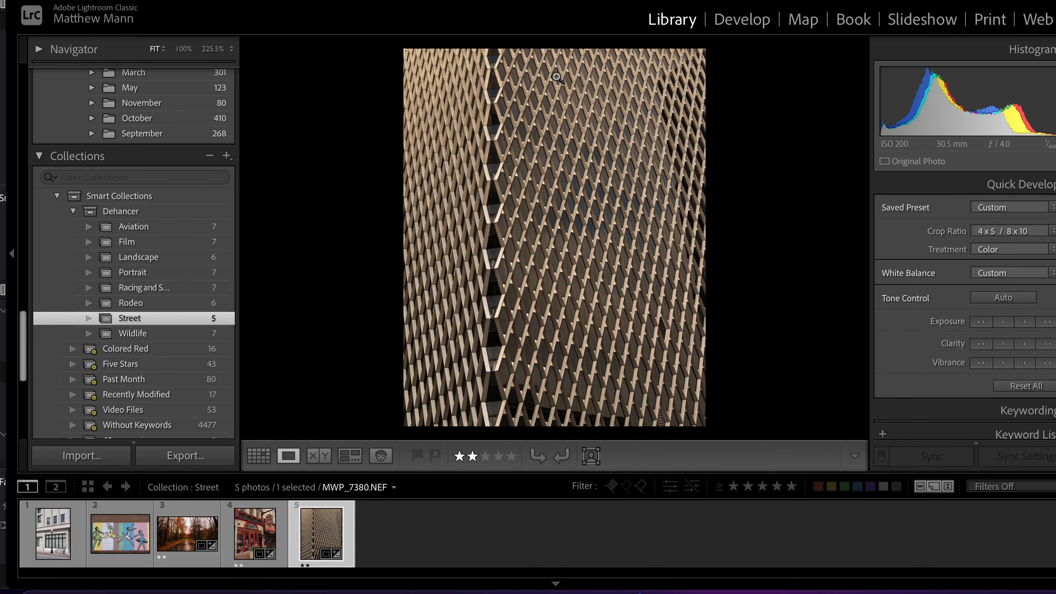
{"action": "right_click", "coordinate": [532, 188]}
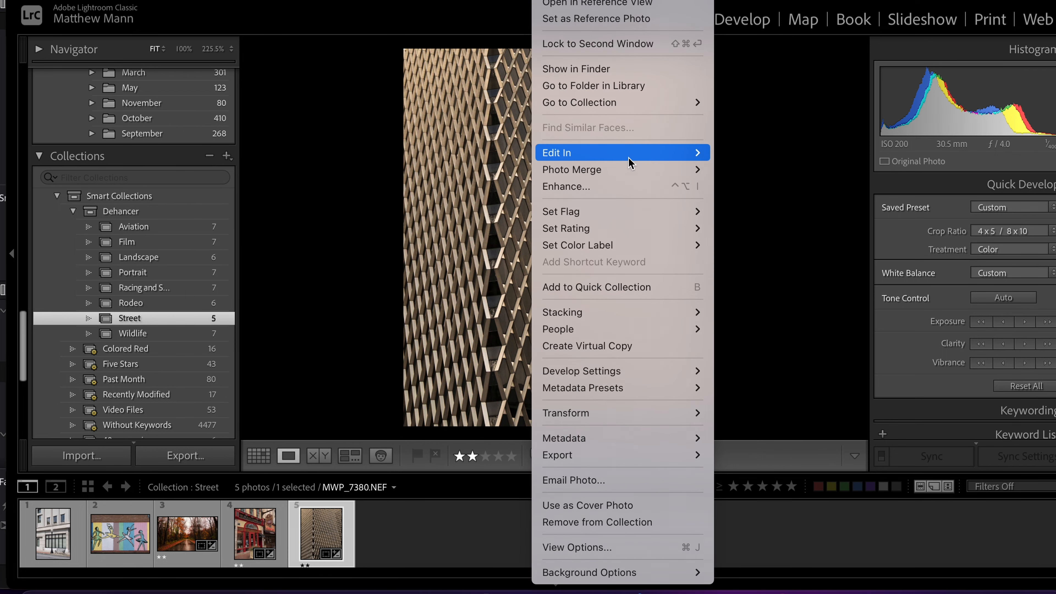
{"action": "mouse_move", "coordinate": [639, 155]}
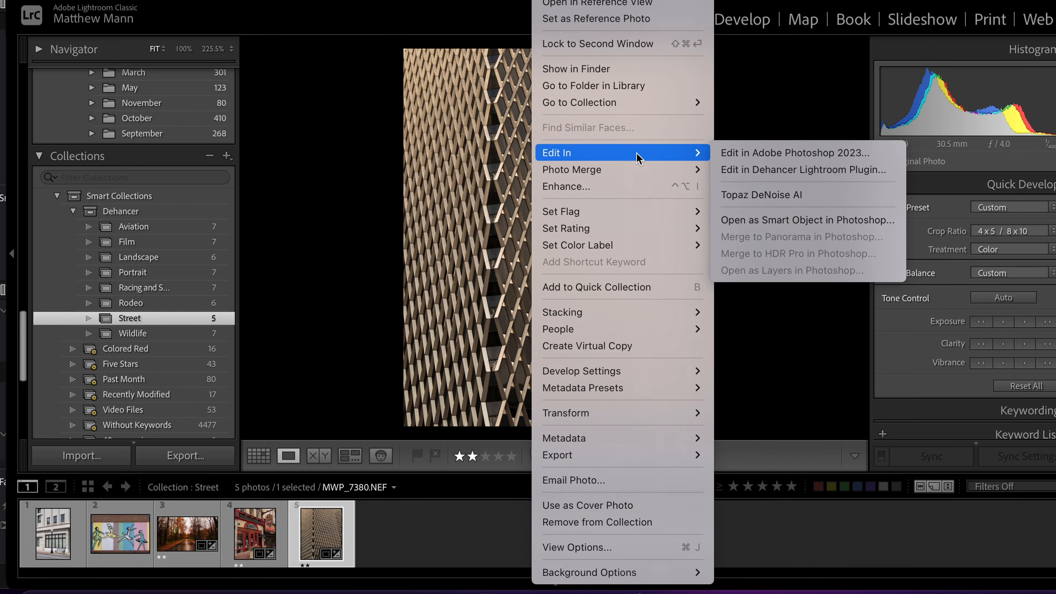
{"action": "left_click", "coordinate": [809, 170]}
{"action": "left_click", "coordinate": [654, 415]}
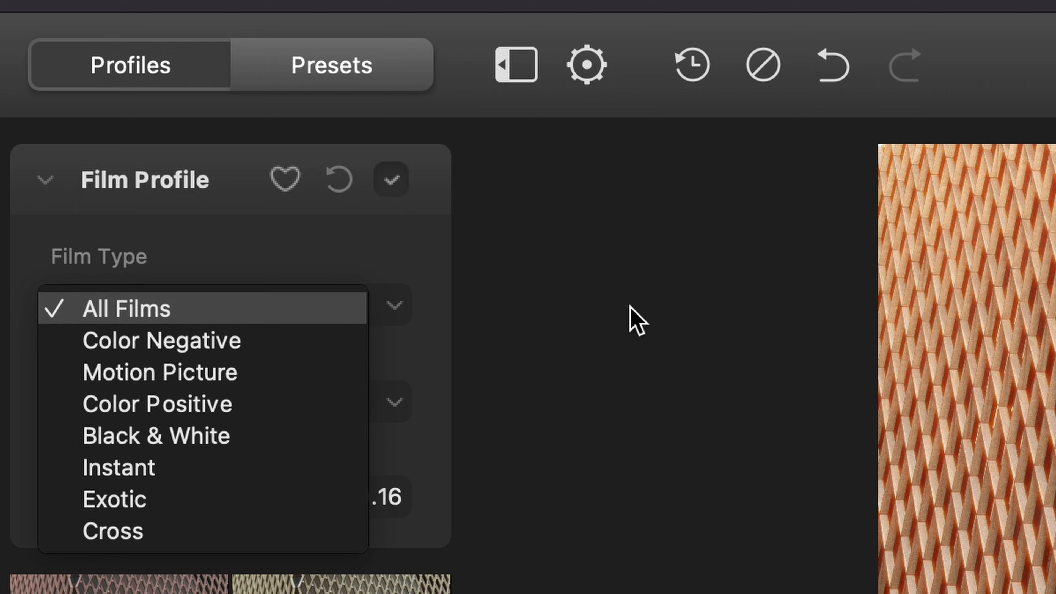
Show the film profiles instead of the presets and limit the film type to Black & White.
{"action": "left_click", "coordinate": [272, 122]}
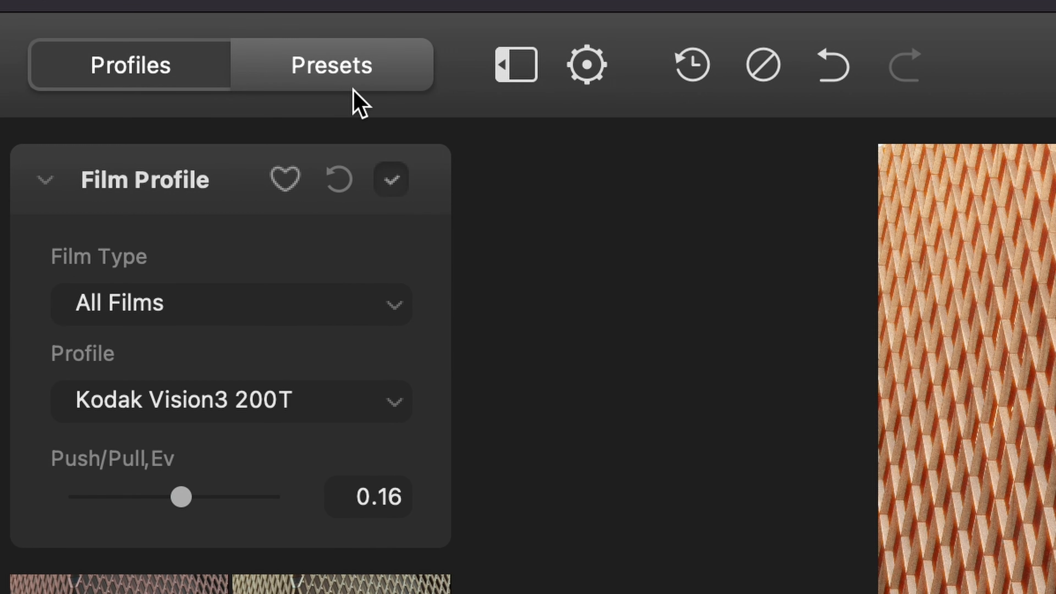
{"action": "left_click", "coordinate": [306, 79]}
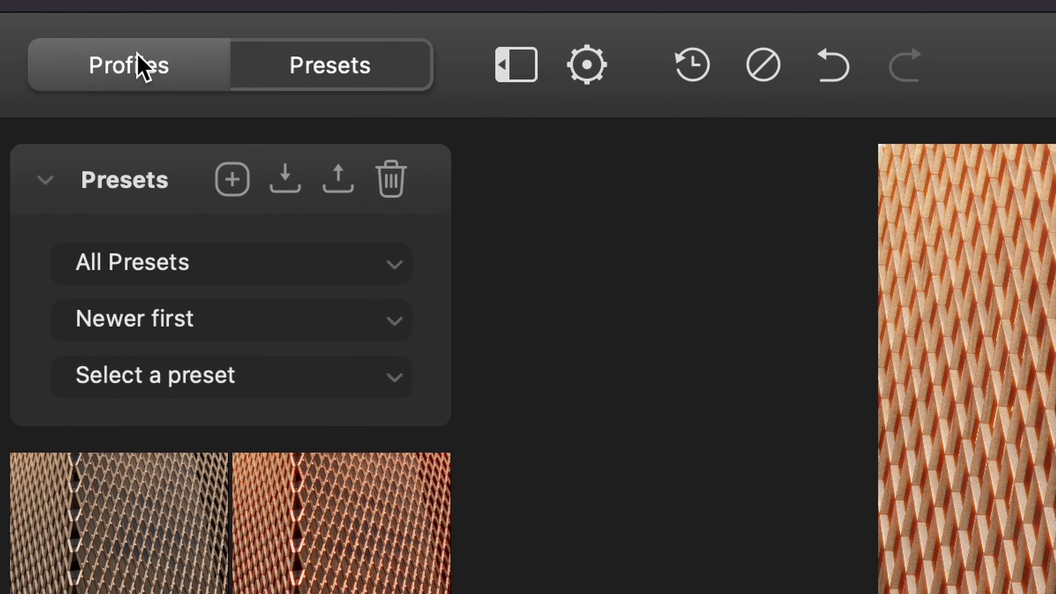
{"action": "left_click", "coordinate": [112, 77]}
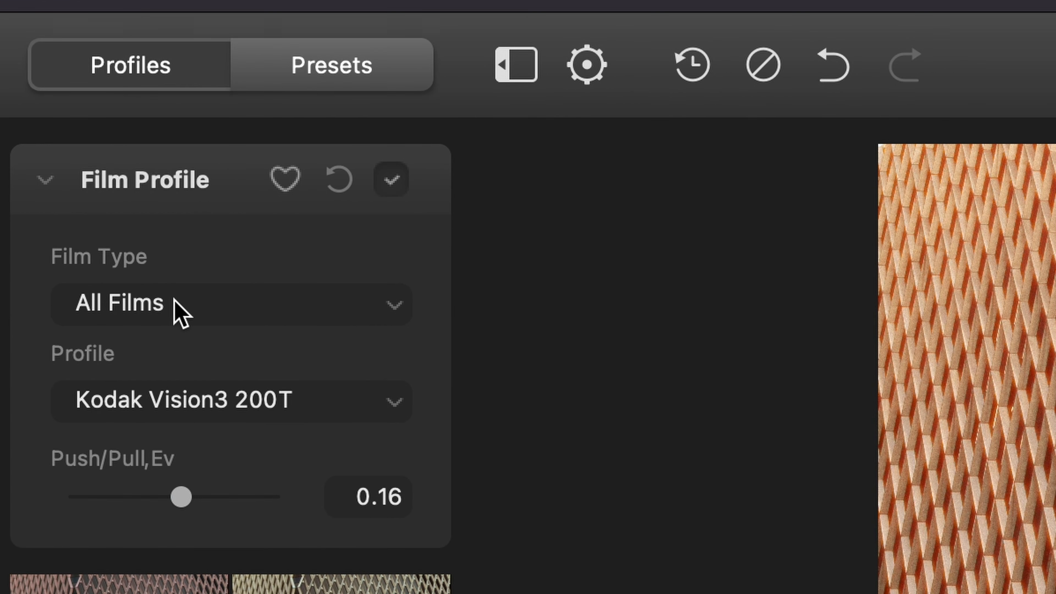
{"action": "left_click", "coordinate": [167, 308]}
{"action": "left_click", "coordinate": [243, 430]}
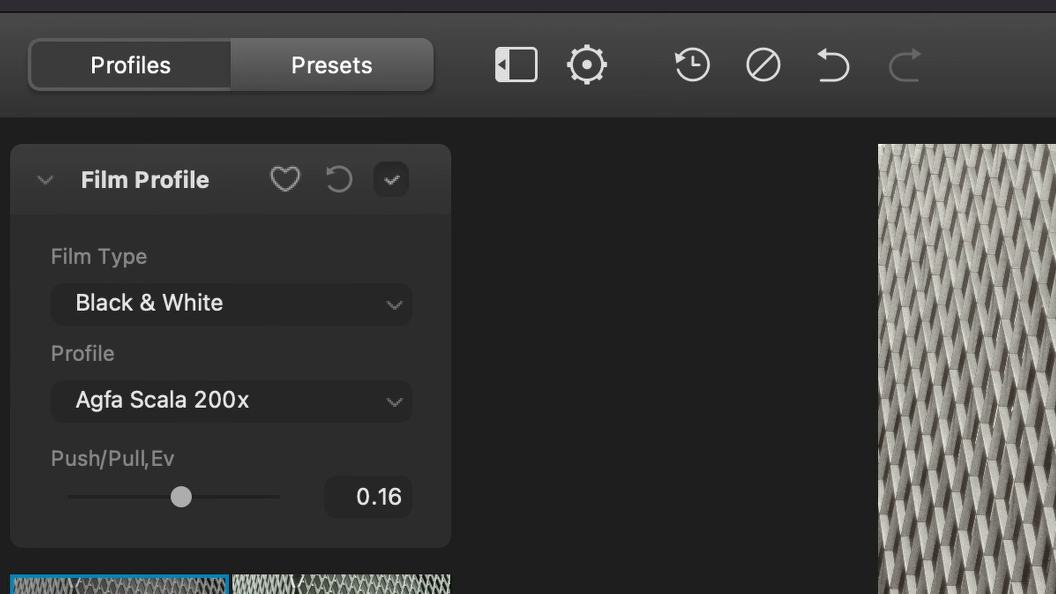
Compare Fujifilm Neopan Acros 100, Rollei Ortho 25 and Ilford HP5 Plus 400 on the facade, choose Agfa Scala 200x and lower its Push/Pull.
{"action": "left_click", "coordinate": [341, 585]}
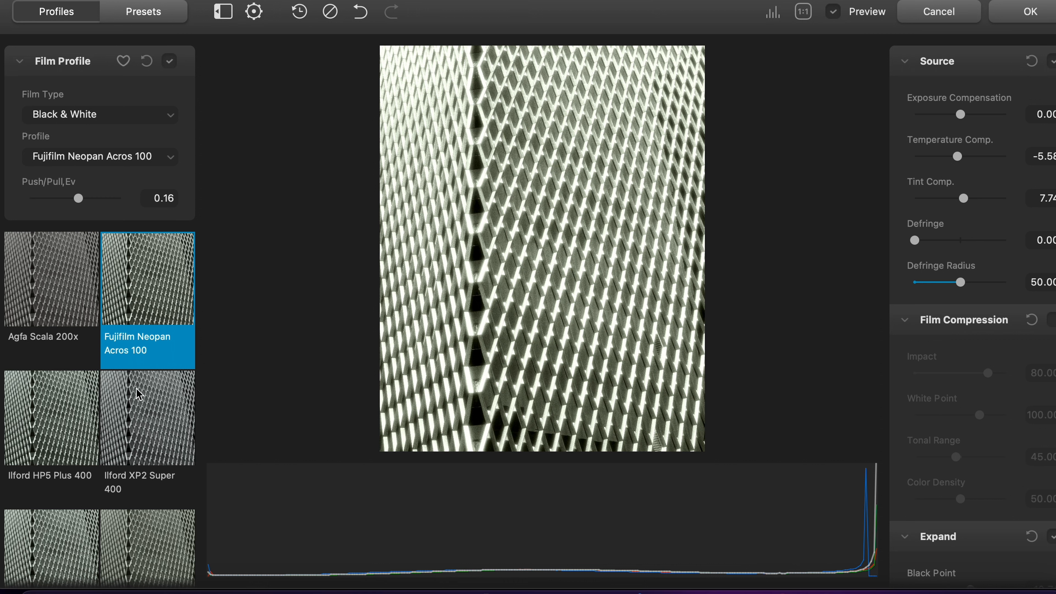
{"action": "scroll", "coordinate": [125, 400], "scroll_direction": "down", "scroll_amount": 5}
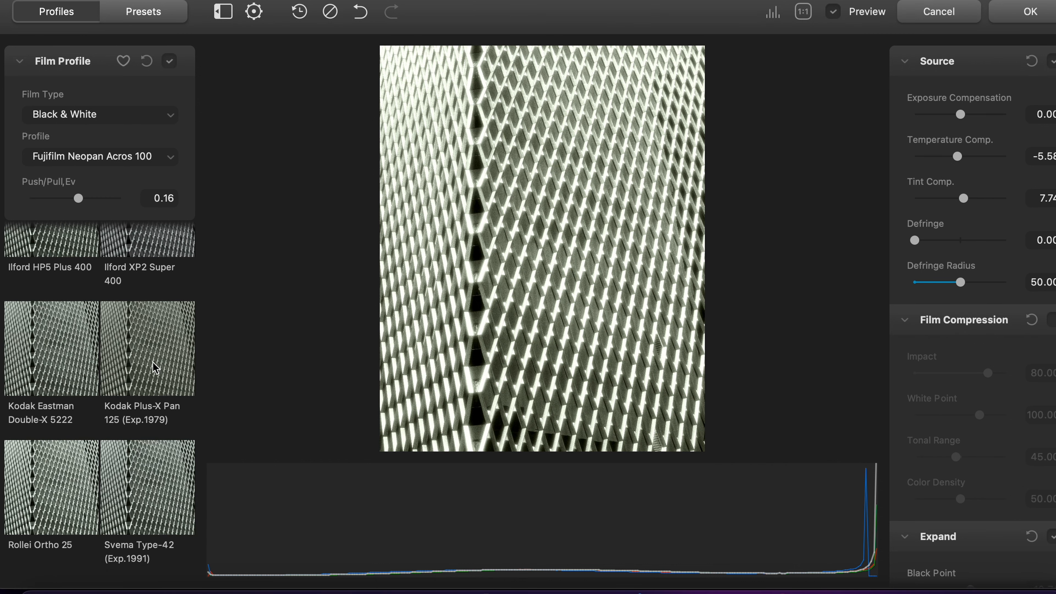
{"action": "left_click", "coordinate": [61, 496]}
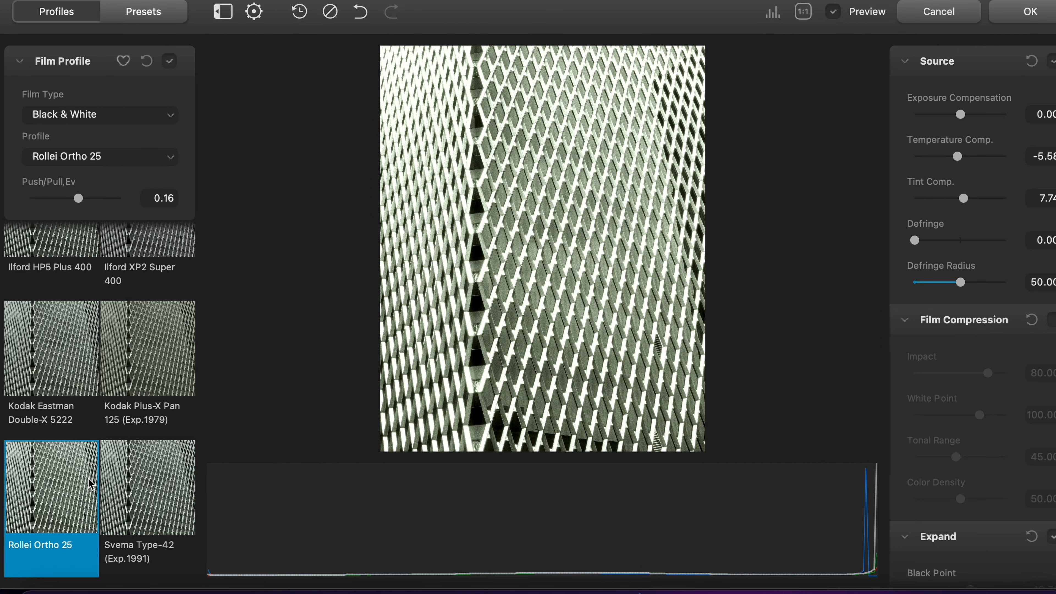
{"action": "scroll", "coordinate": [50, 453], "scroll_direction": "up", "scroll_amount": 3}
{"action": "left_click", "coordinate": [57, 367]}
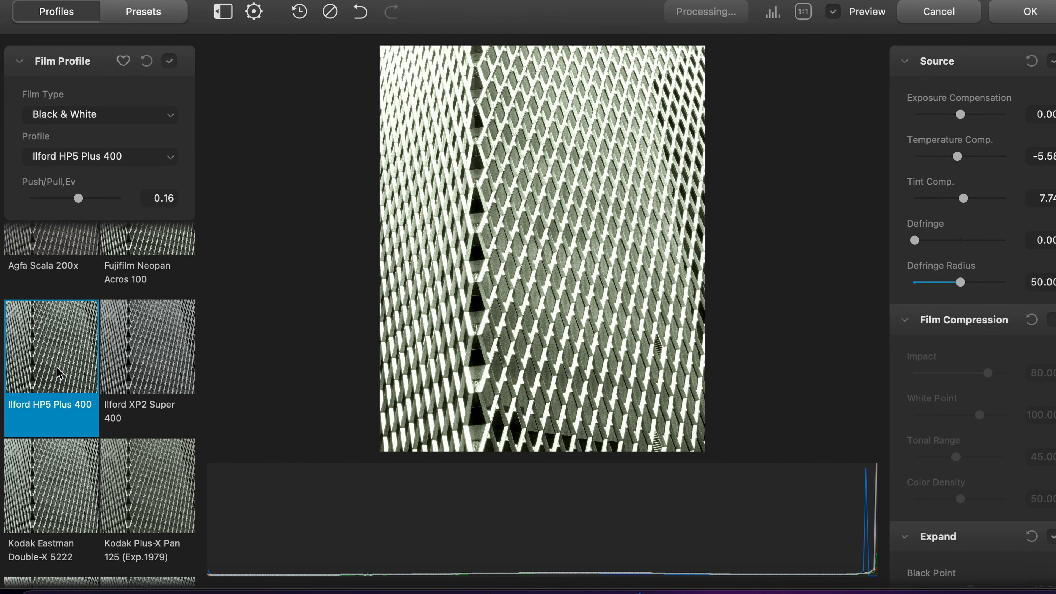
{"action": "left_click", "coordinate": [55, 294]}
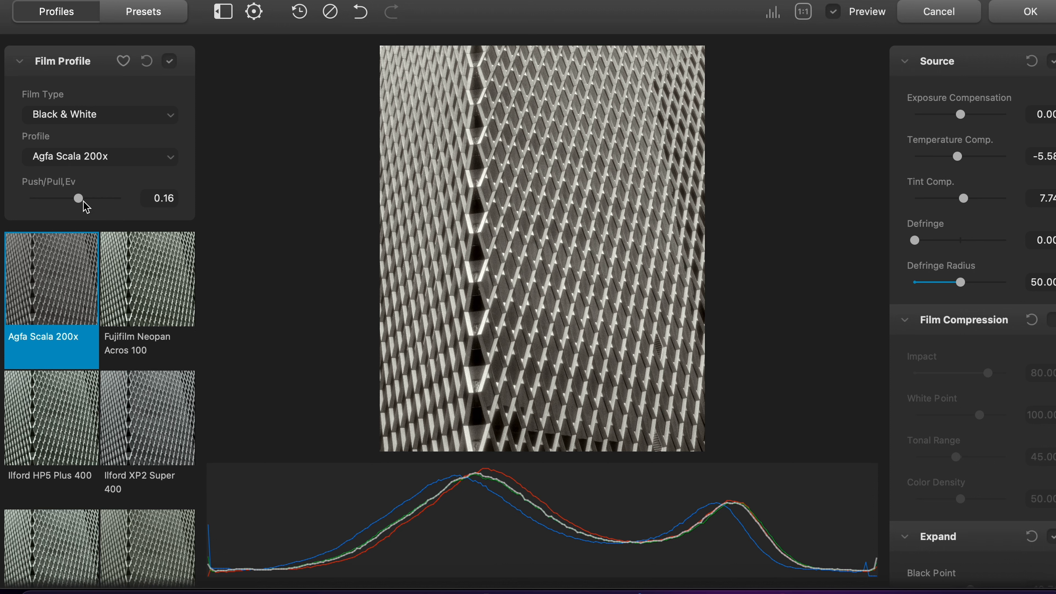
{"action": "left_click_drag", "start_coordinate": [85, 202], "coordinate": [45, 202]}
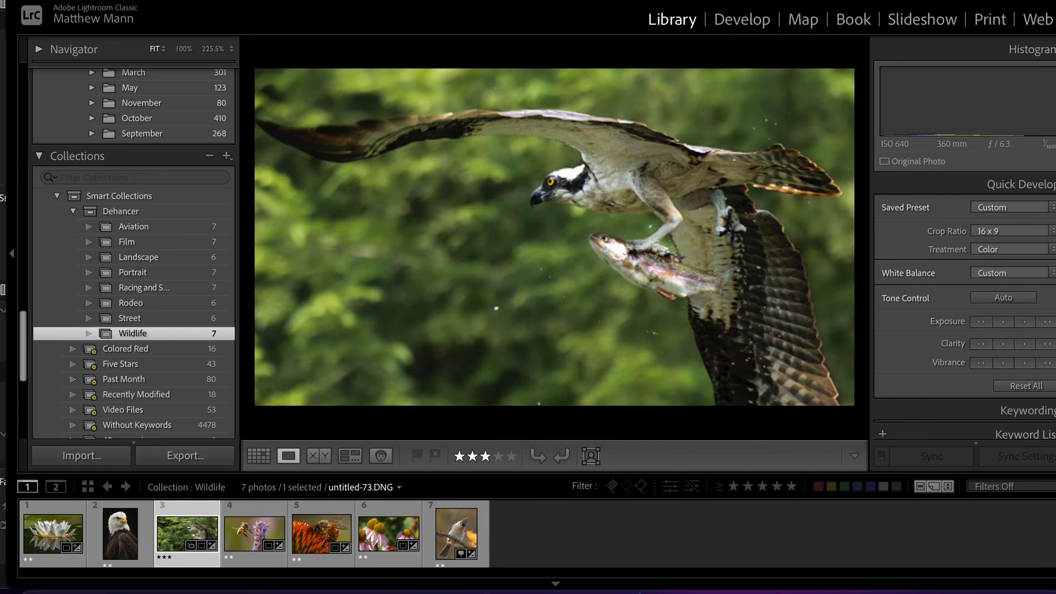
Open the pink coneflower photo untitled-13.NEF from the Wildlife collection in Dehancer.
{"action": "key", "text": "Right"}
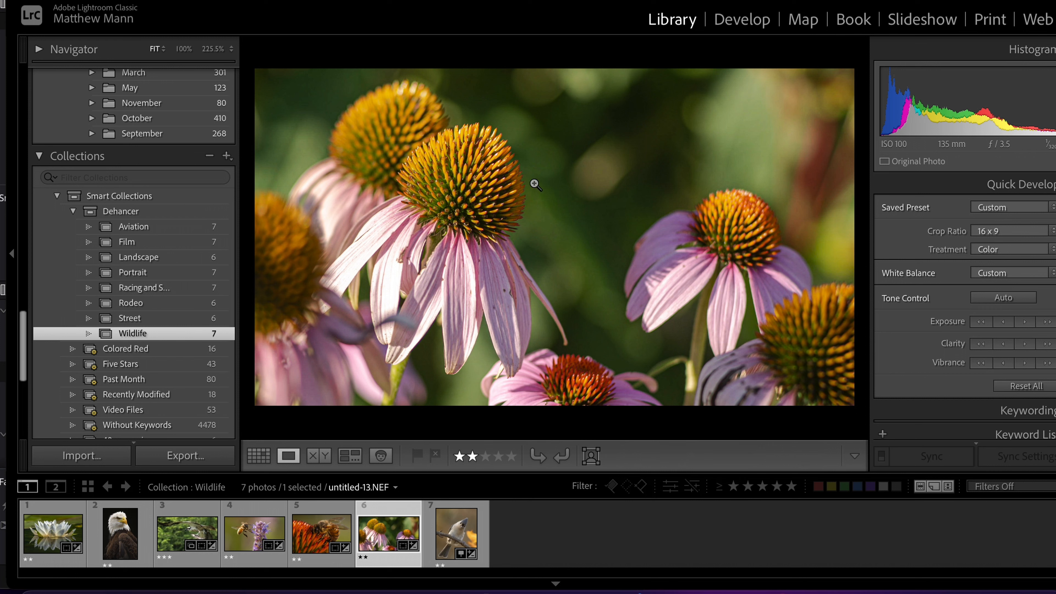
{"action": "right_click", "coordinate": [542, 175]}
{"action": "mouse_move", "coordinate": [586, 154]}
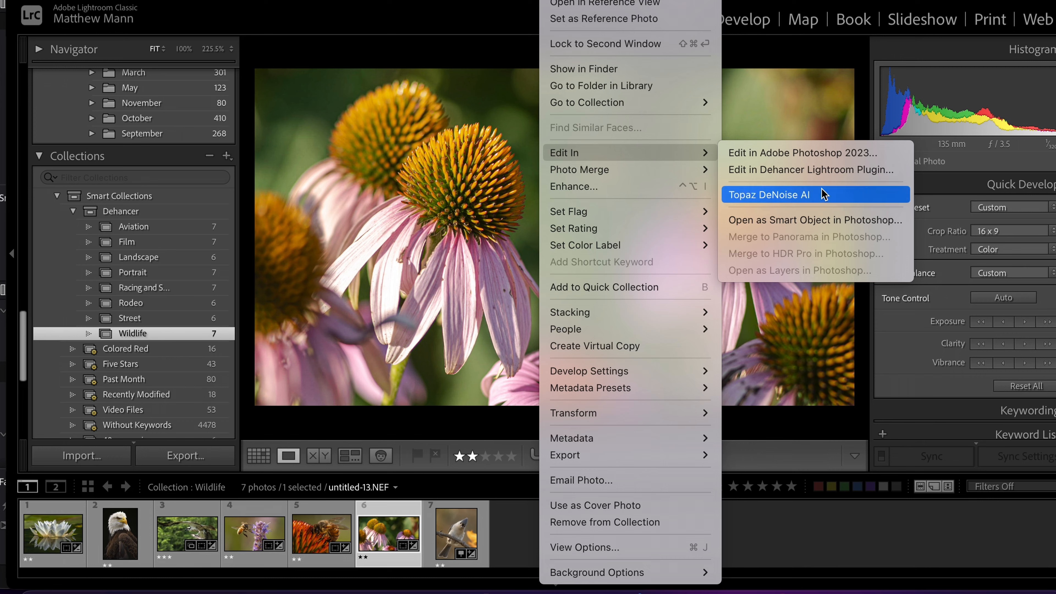
{"action": "left_click", "coordinate": [830, 175]}
{"action": "left_click", "coordinate": [644, 415]}
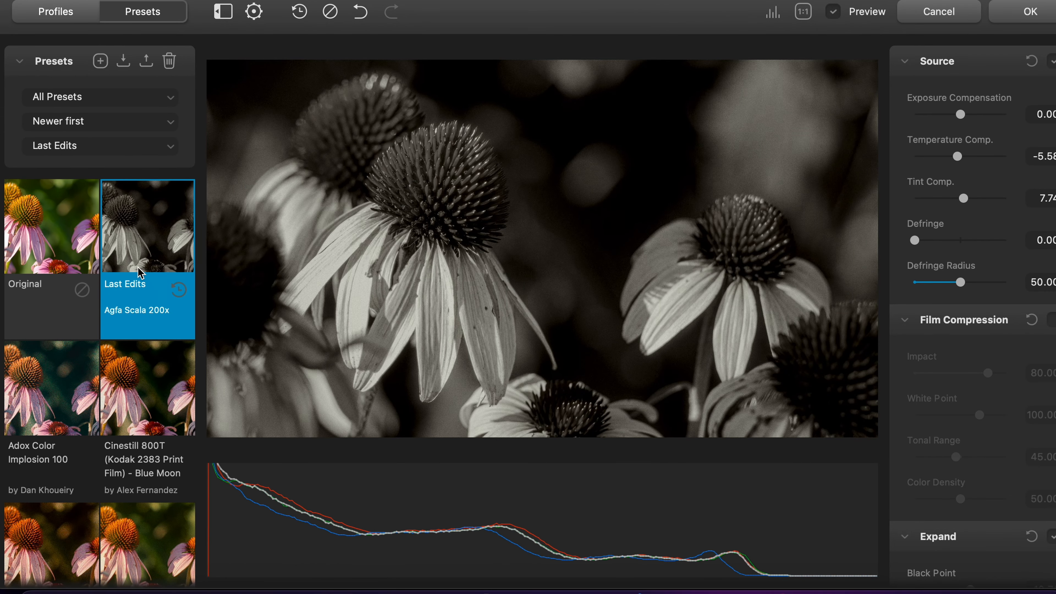
Try the Cinestill 800T + Kodak Endura Glossy Paper preset on the coneflowers, then apply Kodak Ektar 25 (Exp.1996) + Kodak Endura paper.
{"action": "scroll", "coordinate": [140, 278], "scroll_direction": "down", "scroll_amount": 3}
{"action": "left_click", "coordinate": [145, 392]}
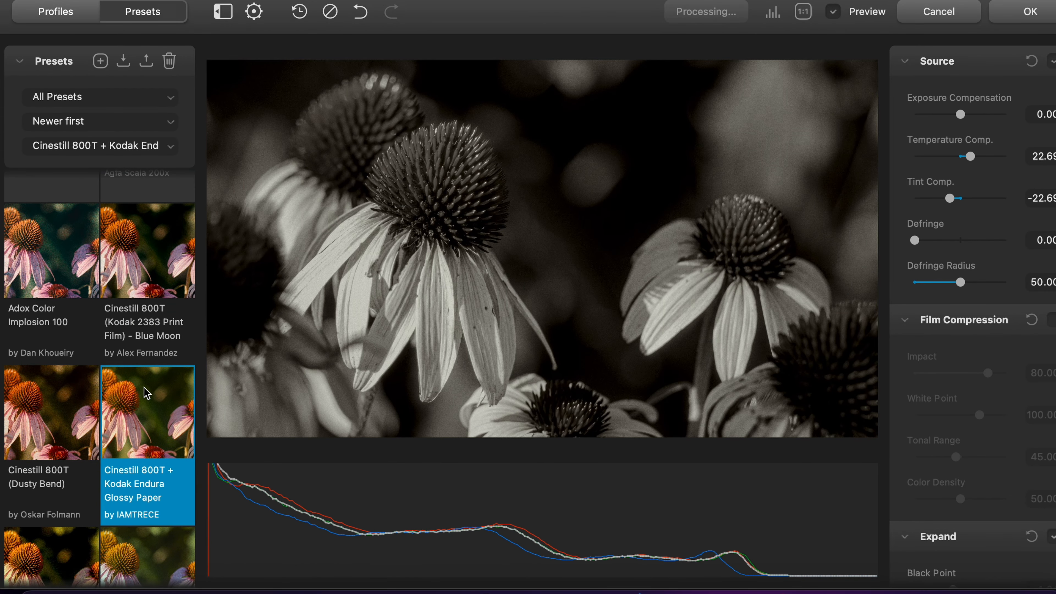
{"action": "scroll", "coordinate": [143, 401], "scroll_direction": "down", "scroll_amount": 4}
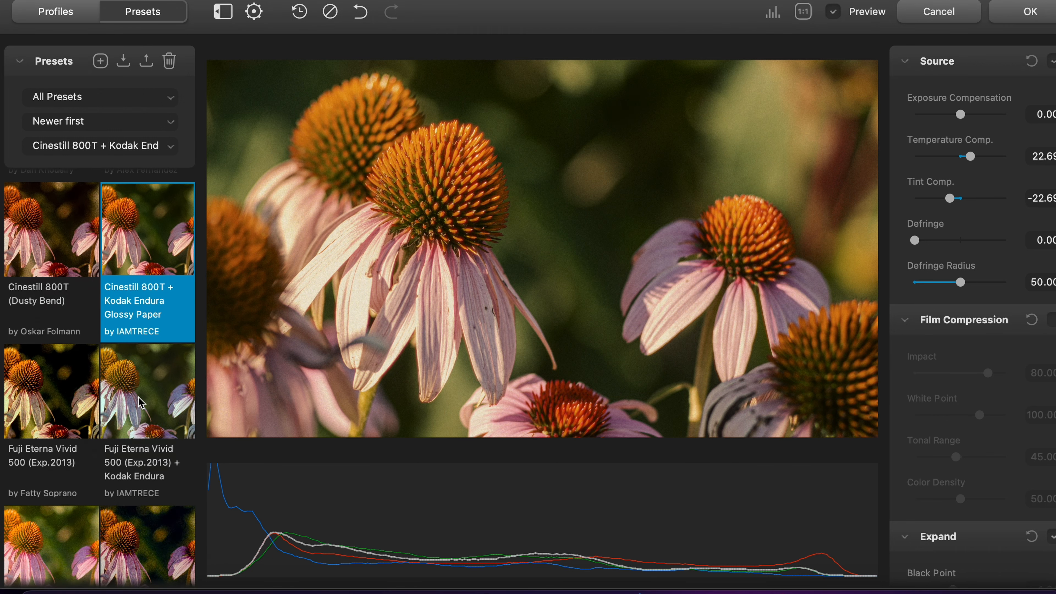
{"action": "scroll", "coordinate": [123, 398], "scroll_direction": "down", "scroll_amount": 5}
{"action": "left_click", "coordinate": [123, 397]}
Compare the coneflower photo before and after the film look, then save the edit back to Lightroom Classic.
{"action": "left_click", "coordinate": [833, 12]}
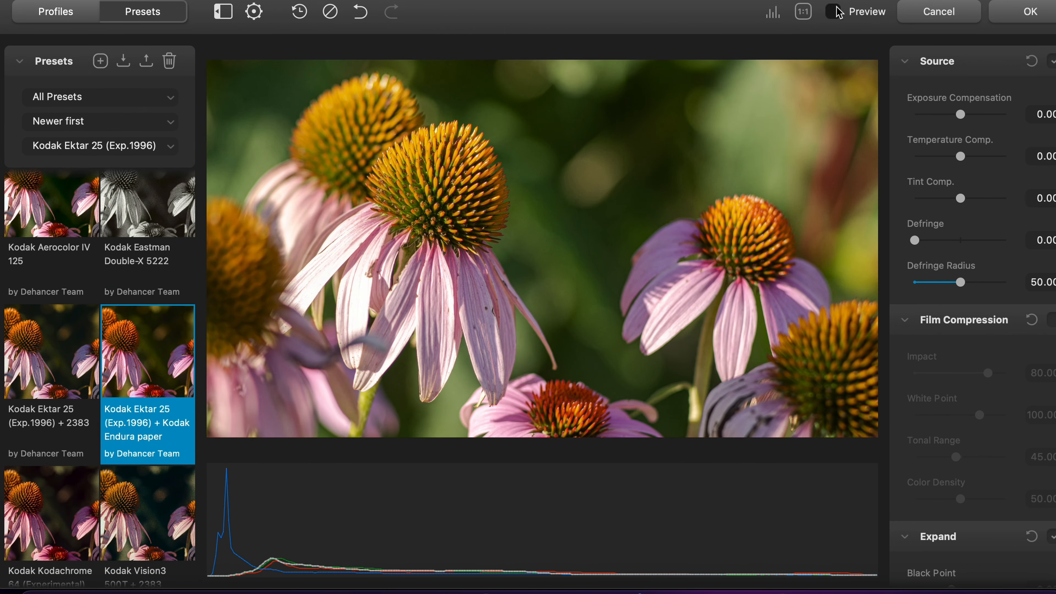
{"action": "left_click", "coordinate": [833, 11]}
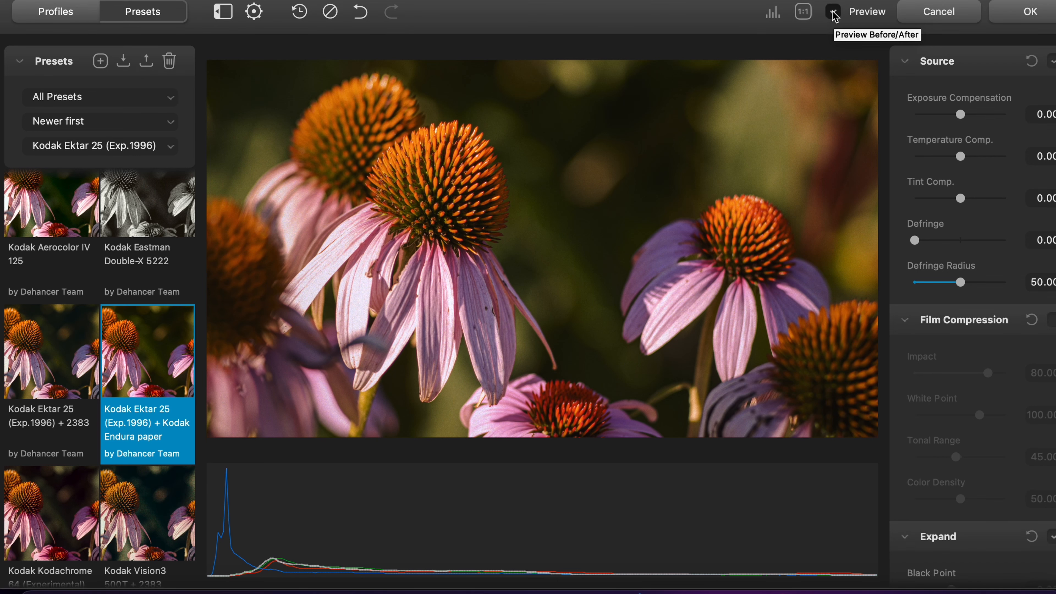
{"action": "left_click", "coordinate": [1019, 19]}
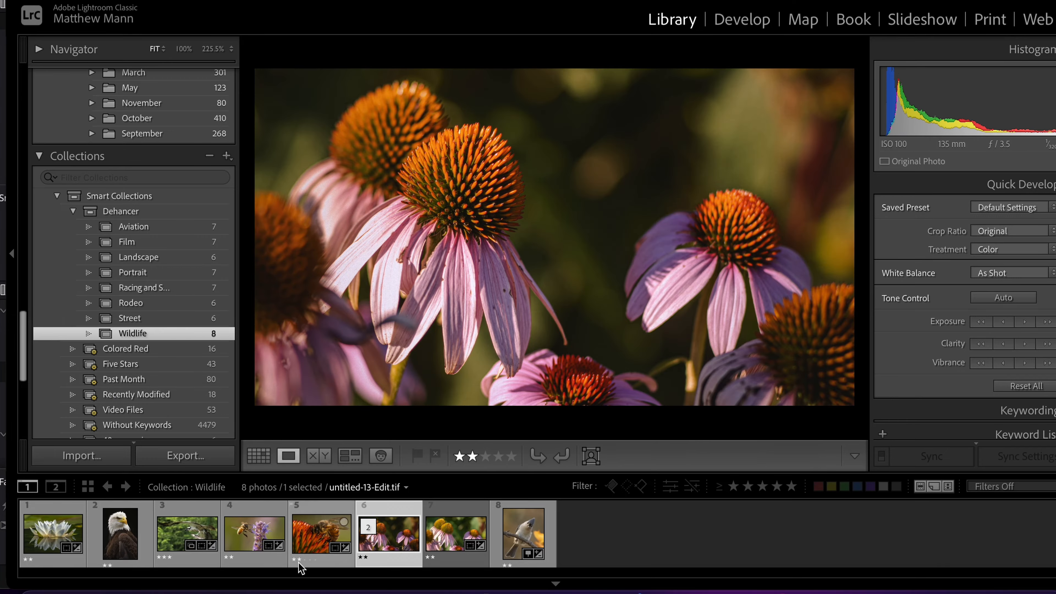
Open the photo of the osprey carrying a fish, untitled-73.DNG, in Dehancer.
{"action": "left_click", "coordinate": [168, 543]}
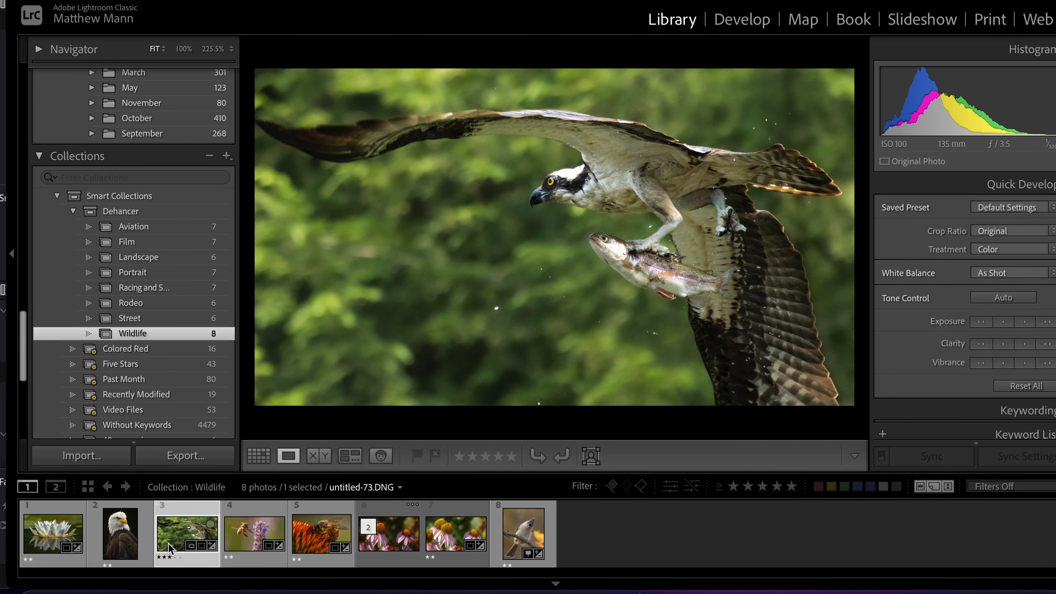
{"action": "right_click", "coordinate": [168, 545]}
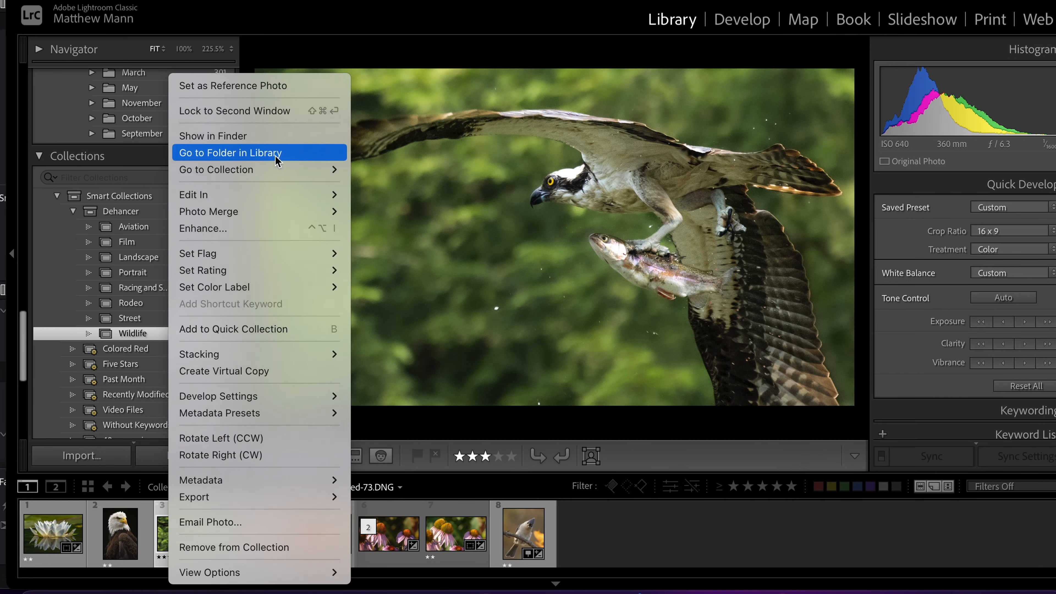
{"action": "mouse_move", "coordinate": [299, 212]}
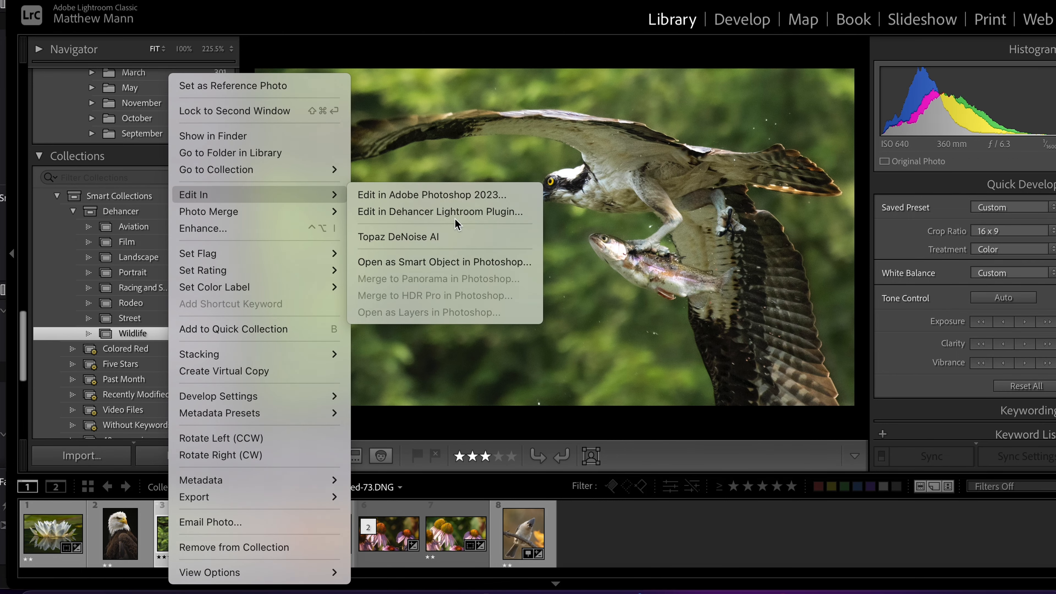
{"action": "left_click", "coordinate": [455, 219]}
{"action": "left_click", "coordinate": [643, 416]}
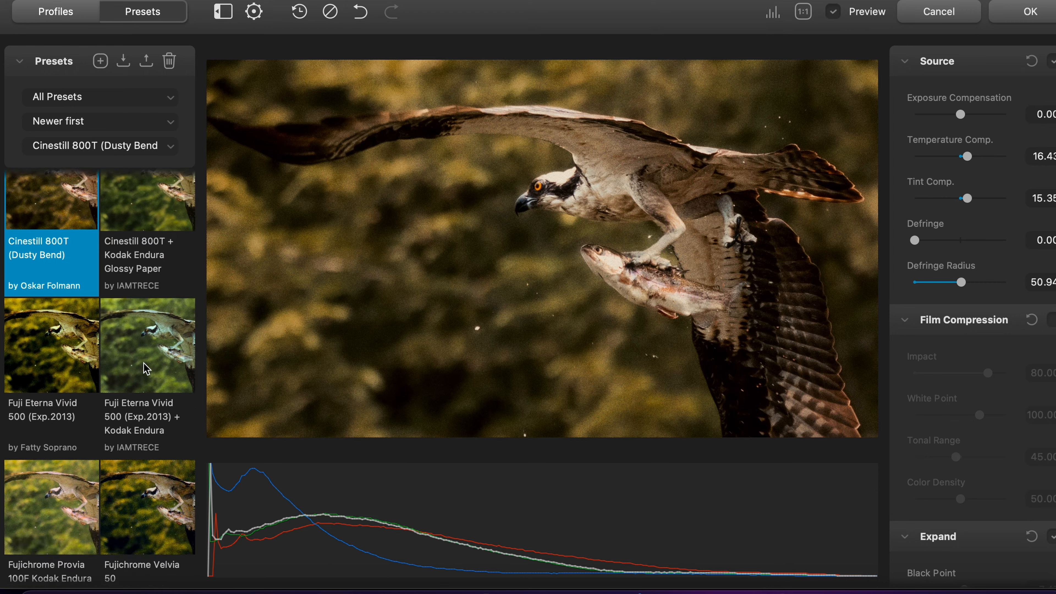
Try both Fuji Eterna Vivid 500 (Exp.2013) presets, Fujichrome Velvia 50, Fujifilm Instax and Fujicolor Superia 200 + Kodak Endura Glossy on the osprey.
{"action": "left_click", "coordinate": [65, 348]}
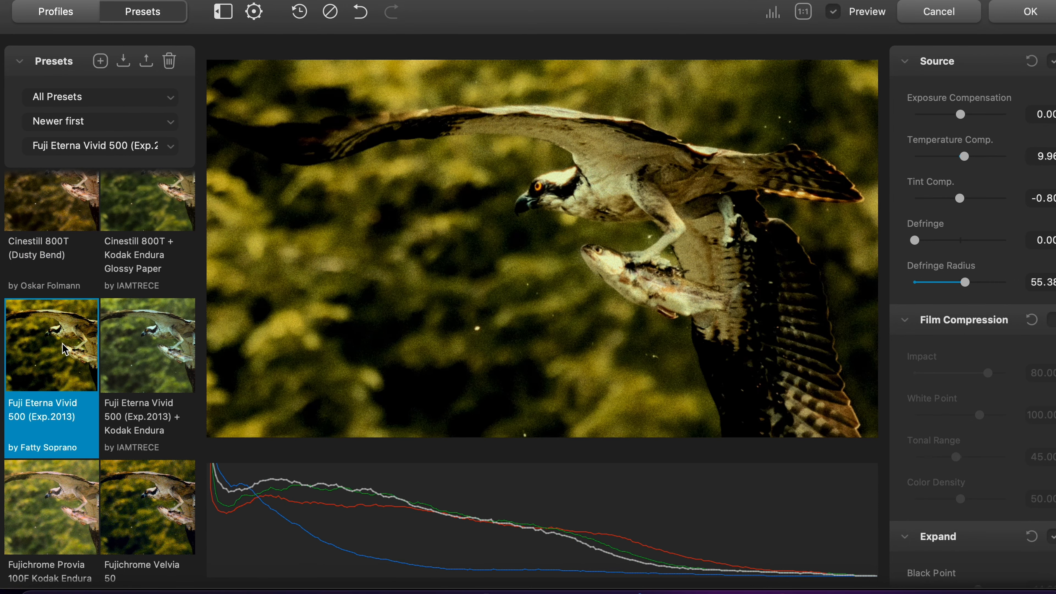
{"action": "left_click", "coordinate": [137, 362]}
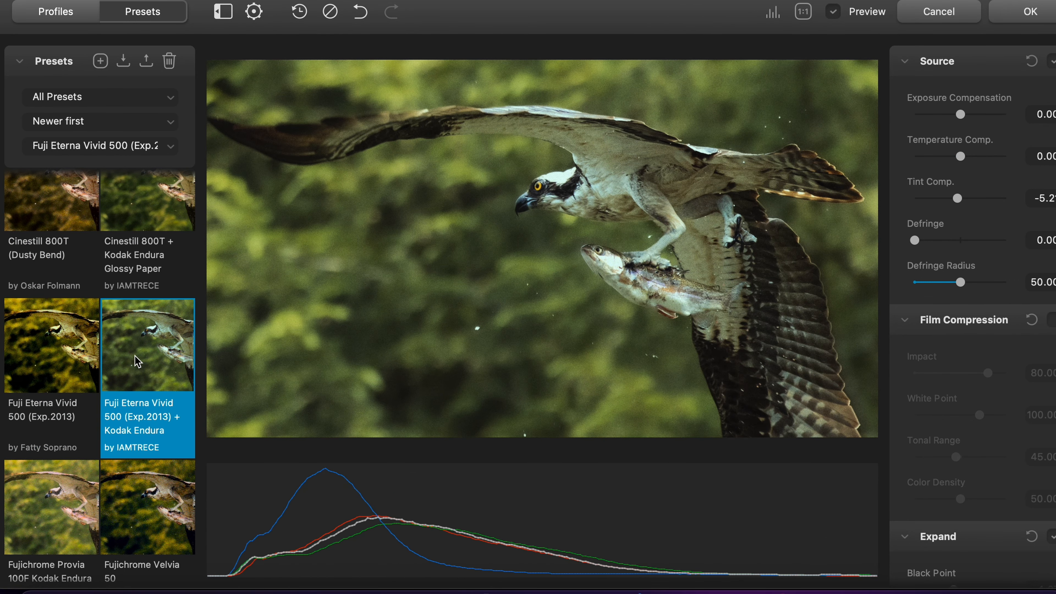
{"action": "scroll", "coordinate": [137, 366], "scroll_direction": "down", "scroll_amount": 3}
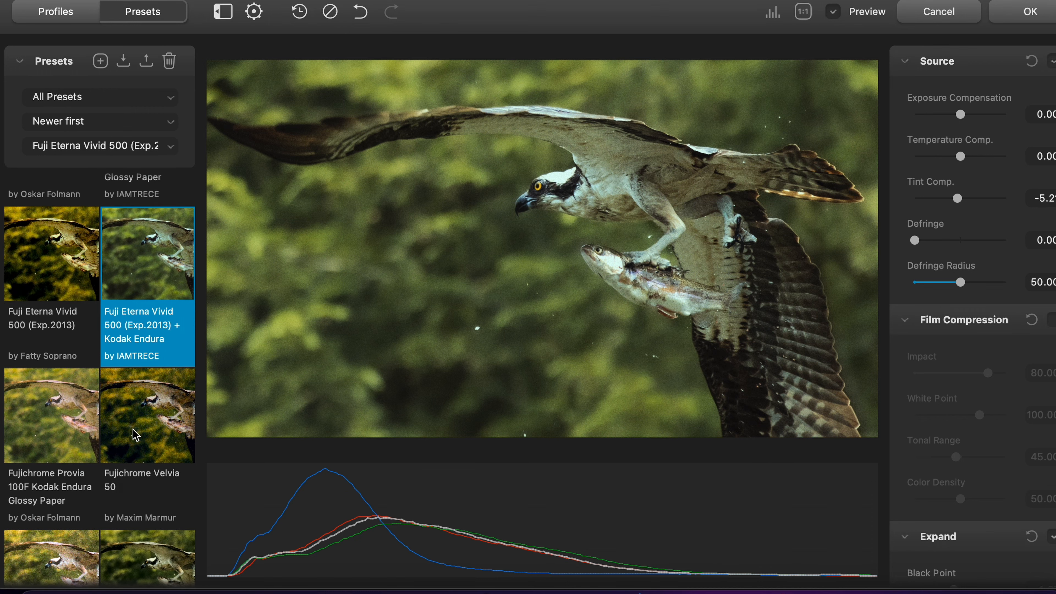
{"action": "left_click", "coordinate": [155, 432]}
{"action": "scroll", "coordinate": [153, 428], "scroll_direction": "down", "scroll_amount": 5}
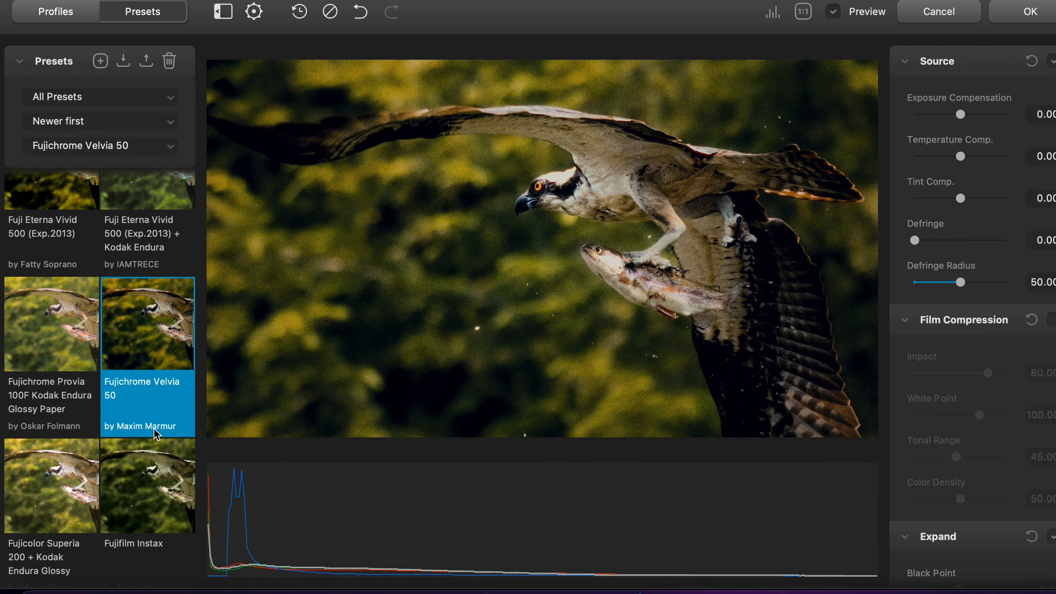
{"action": "left_click", "coordinate": [139, 398]}
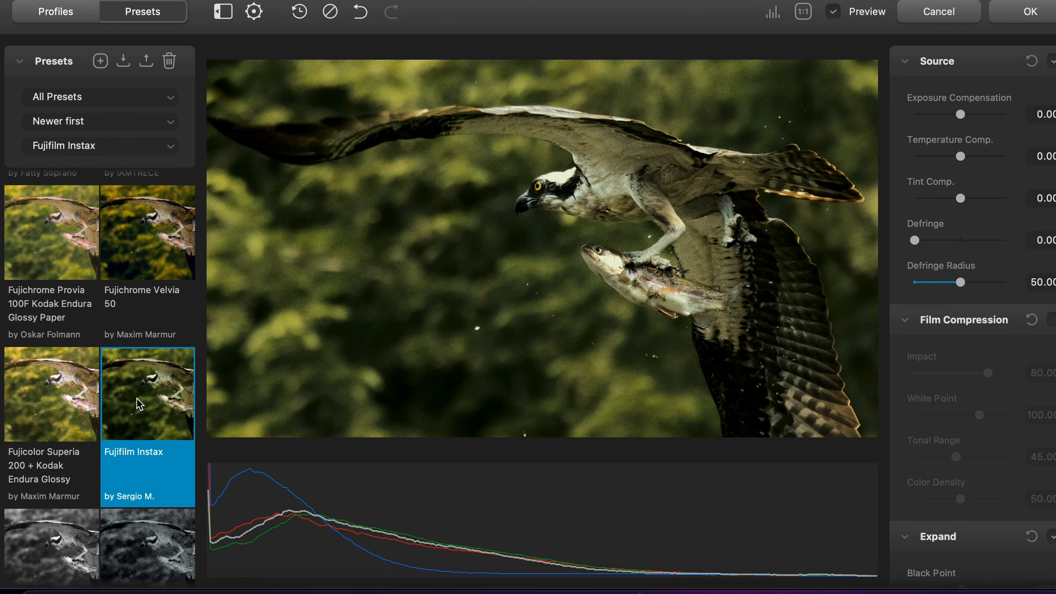
{"action": "left_click", "coordinate": [69, 404]}
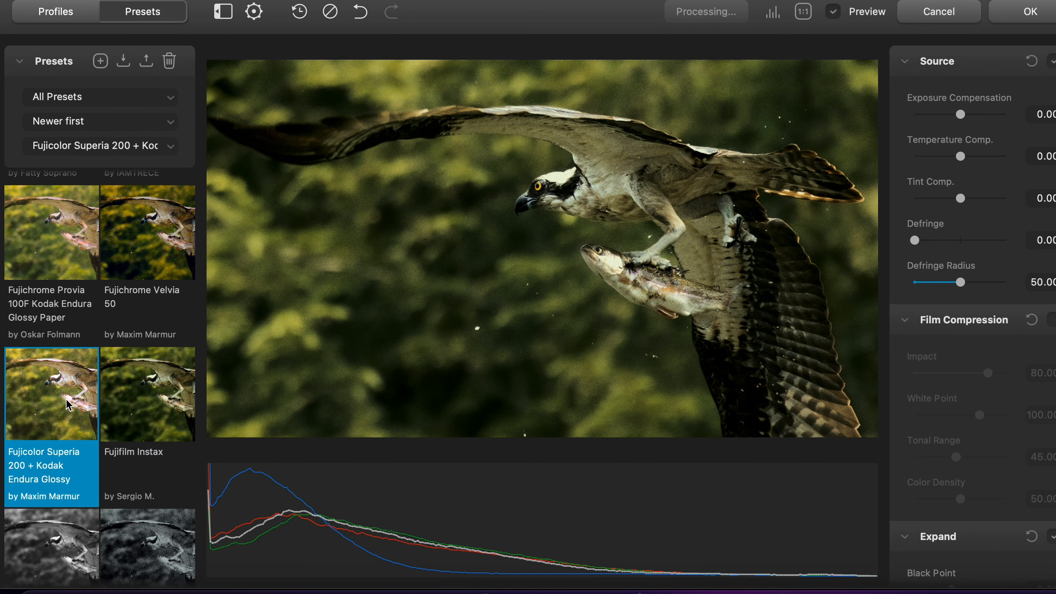
Try Ilford HP5 Plus 400 + Kodak Endura Glossy Paper and both Kodak Aerocolor IV 125 presets, then apply Agfa Agfacolor 100 to the osprey.
{"action": "scroll", "coordinate": [83, 402], "scroll_direction": "down", "scroll_amount": 4}
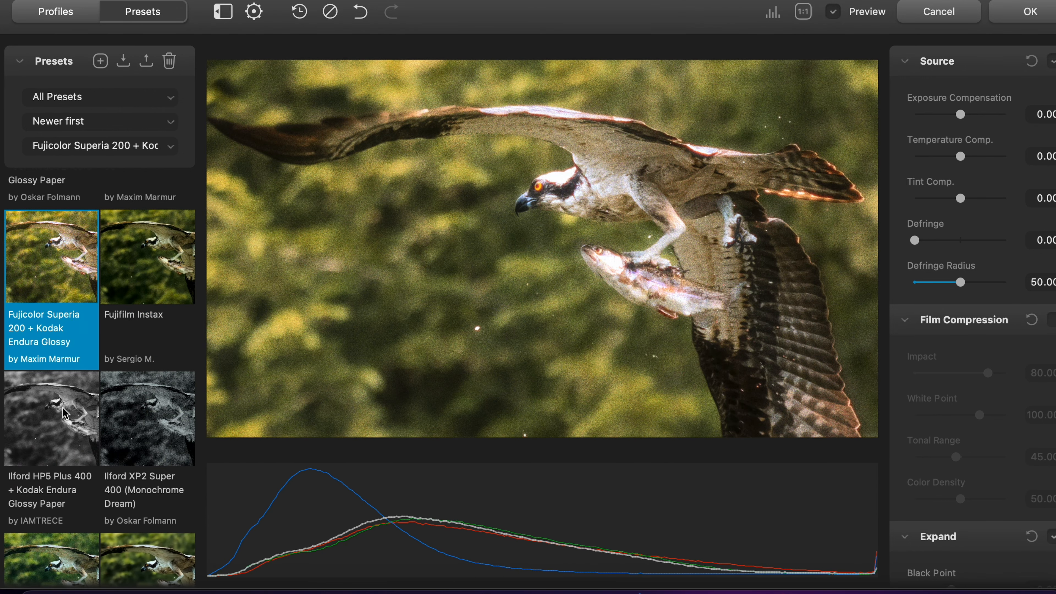
{"action": "left_click", "coordinate": [56, 419]}
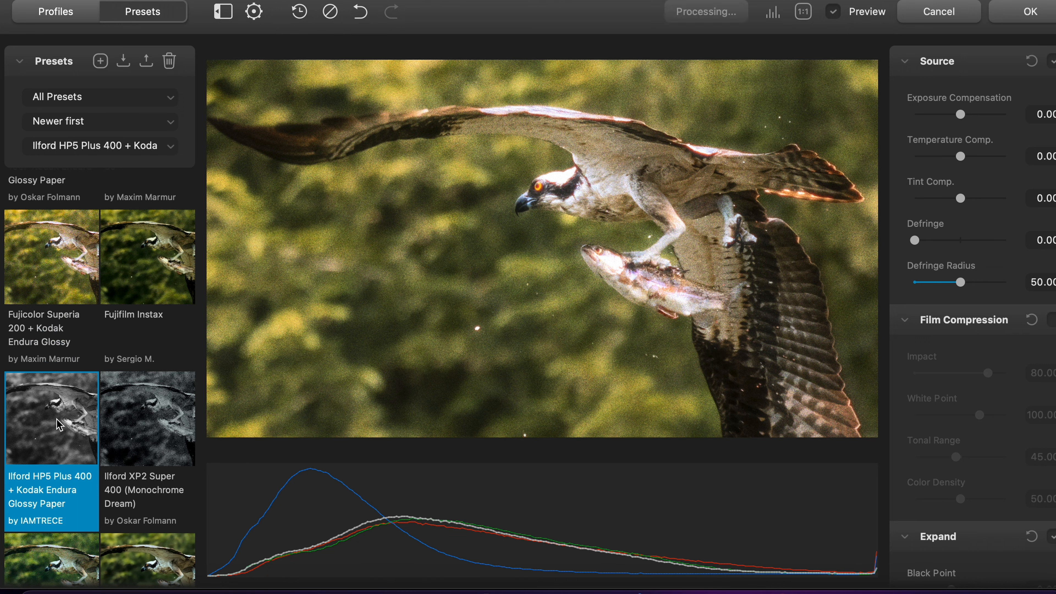
{"action": "scroll", "coordinate": [57, 420], "scroll_direction": "down", "scroll_amount": 4}
{"action": "left_click", "coordinate": [146, 425]}
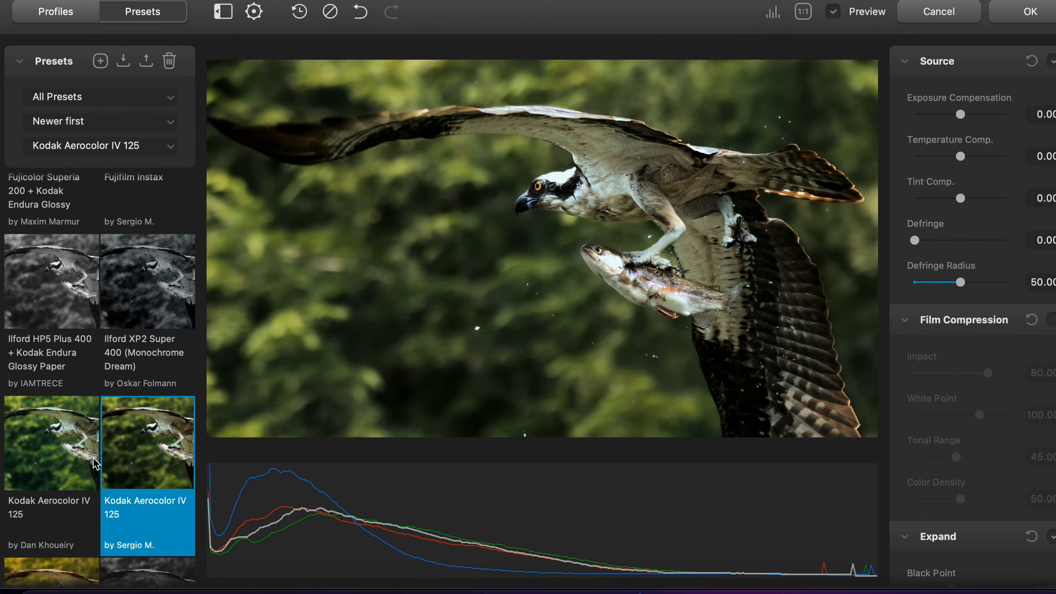
{"action": "left_click", "coordinate": [80, 456]}
{"action": "scroll", "coordinate": [94, 449], "scroll_direction": "down", "scroll_amount": 10}
{"action": "left_click", "coordinate": [147, 447]}
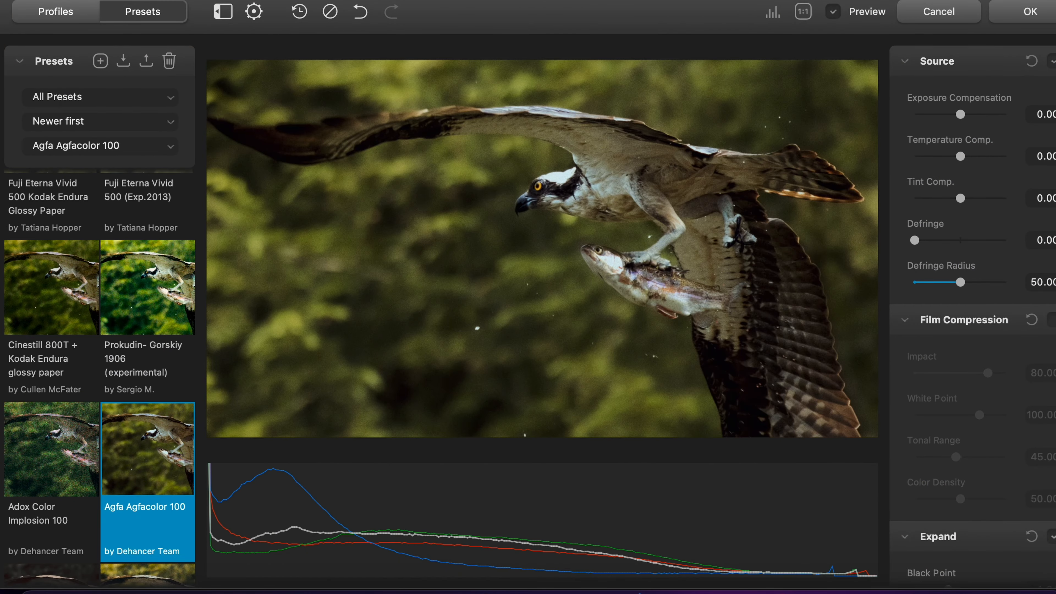
Mark the Agfa Agfacolor 100 preset as a favorite and limit the preset list to Favorites.
{"action": "scroll", "coordinate": [141, 433], "scroll_direction": "down", "scroll_amount": 1}
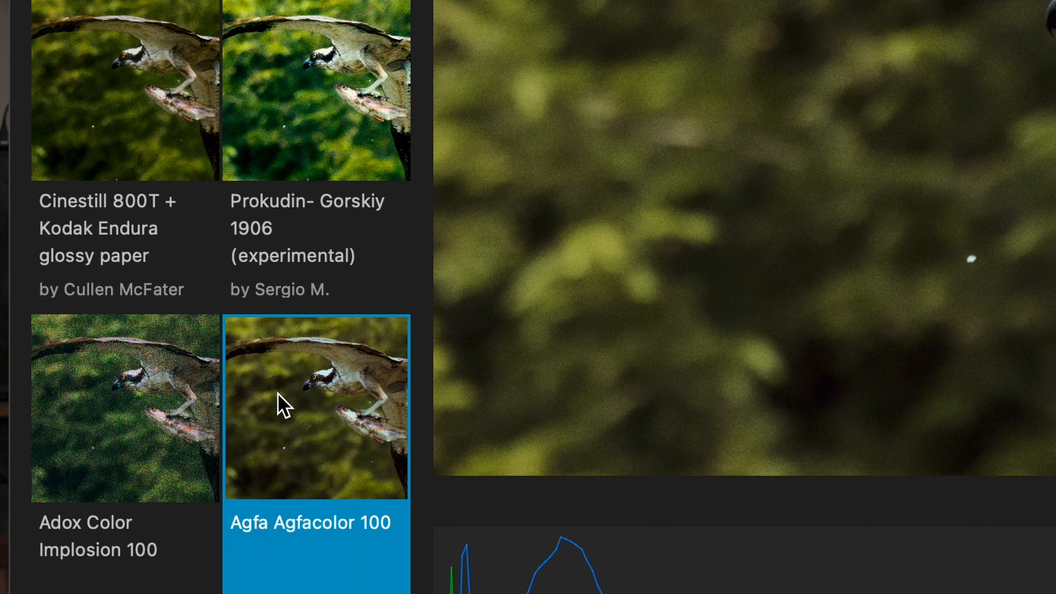
{"action": "left_click", "coordinate": [390, 483]}
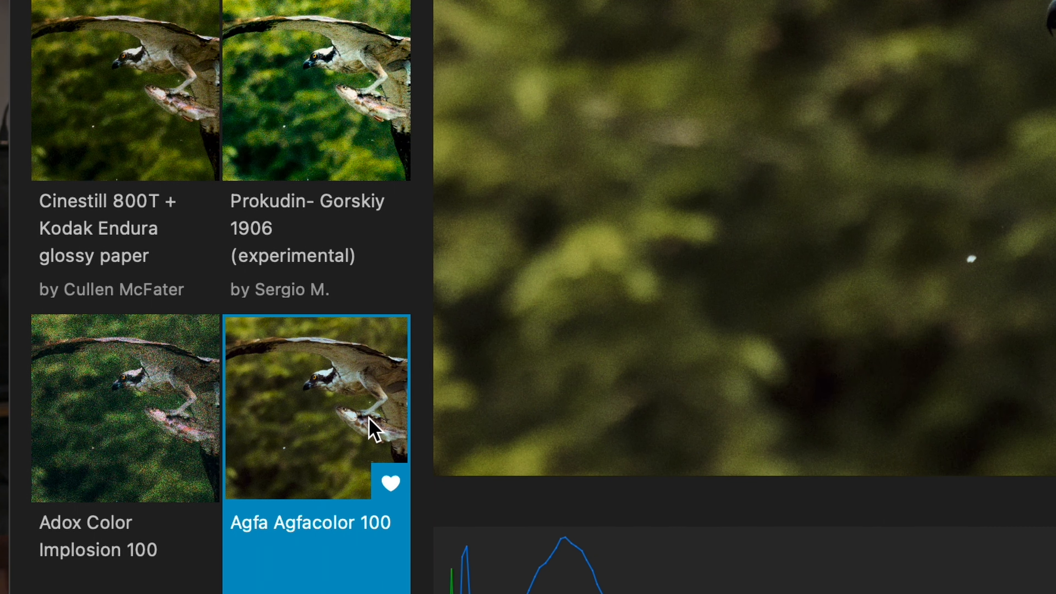
{"action": "left_click", "coordinate": [129, 68]}
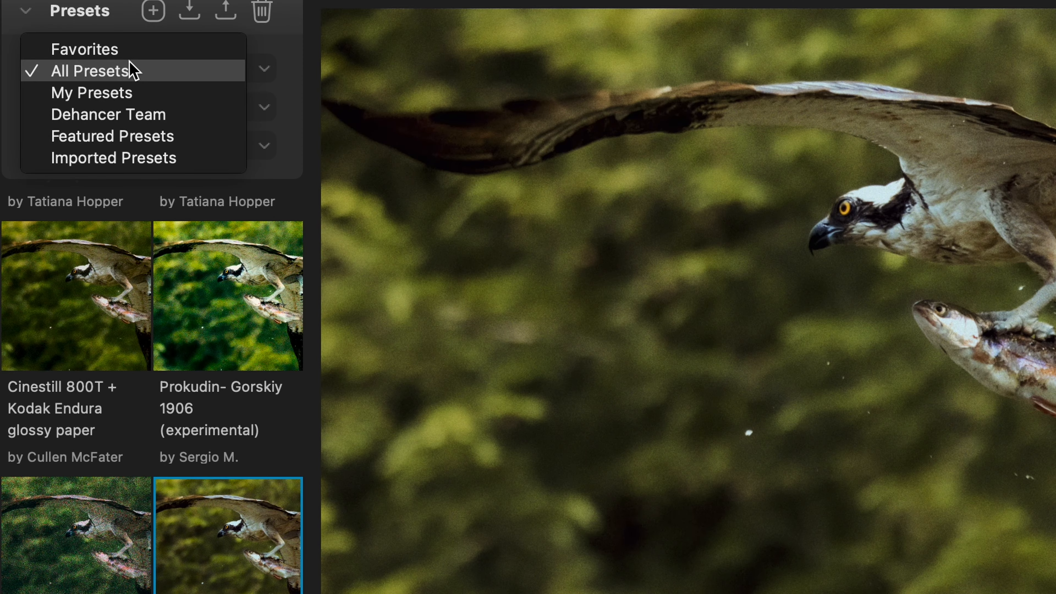
{"action": "left_click", "coordinate": [133, 53]}
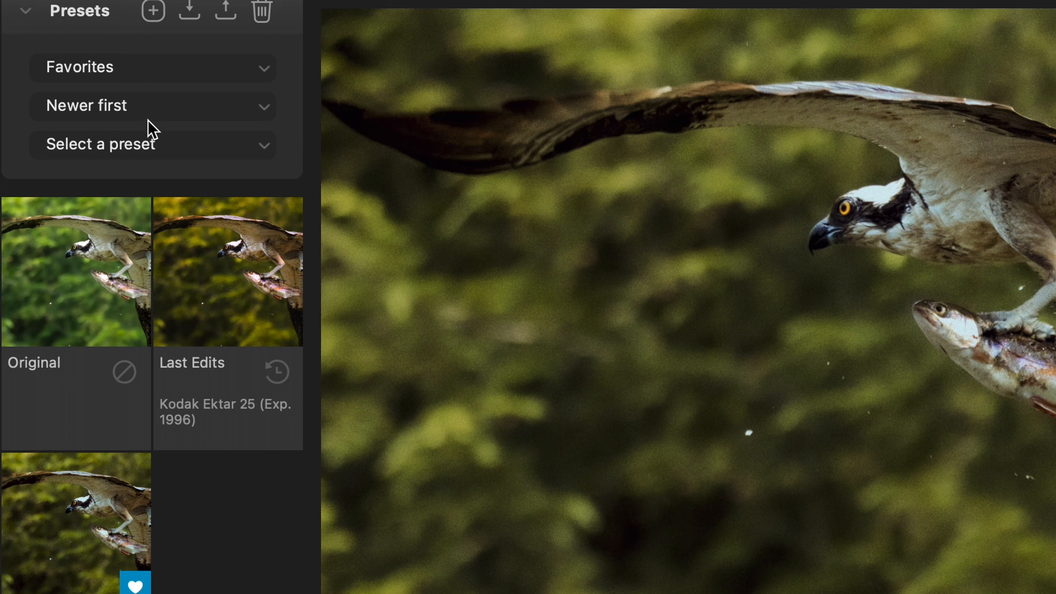
Check the preset sorting options, keeping Newer first, and open the choice of preset categories.
{"action": "left_click", "coordinate": [176, 119]}
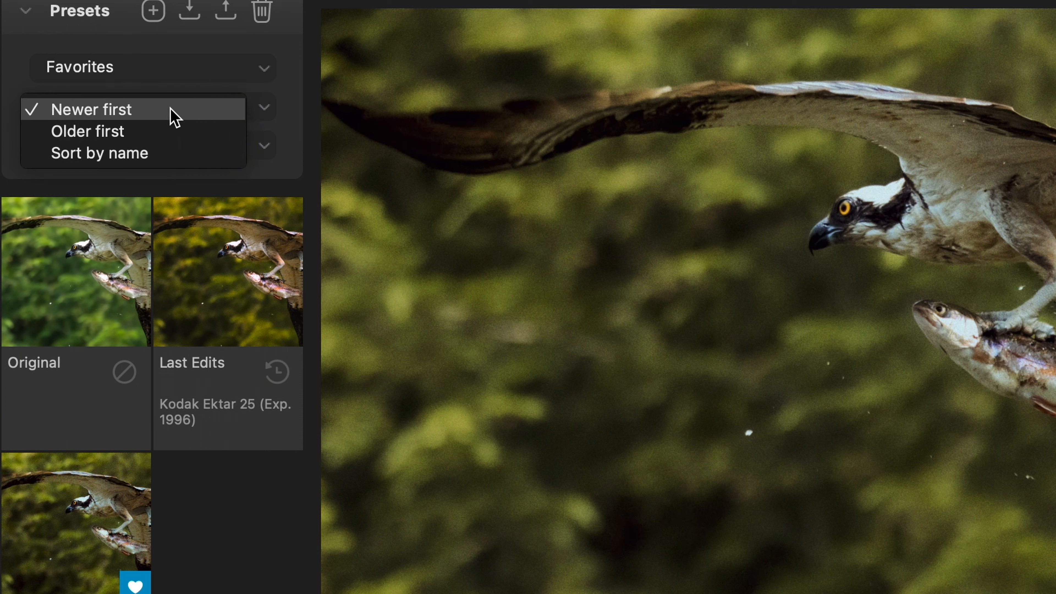
{"action": "left_click", "coordinate": [165, 103]}
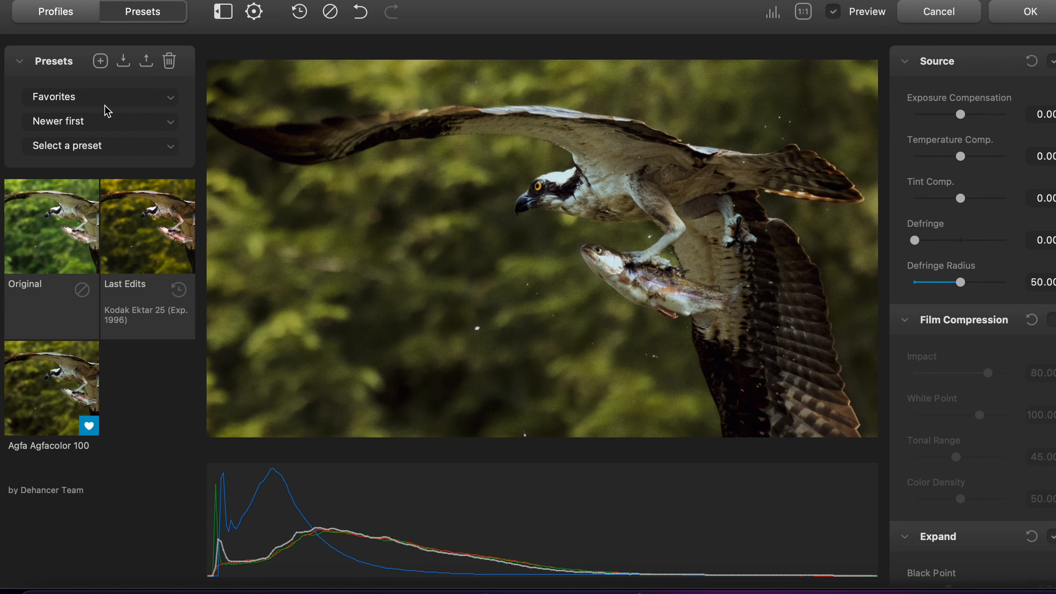
{"action": "left_click", "coordinate": [111, 100]}
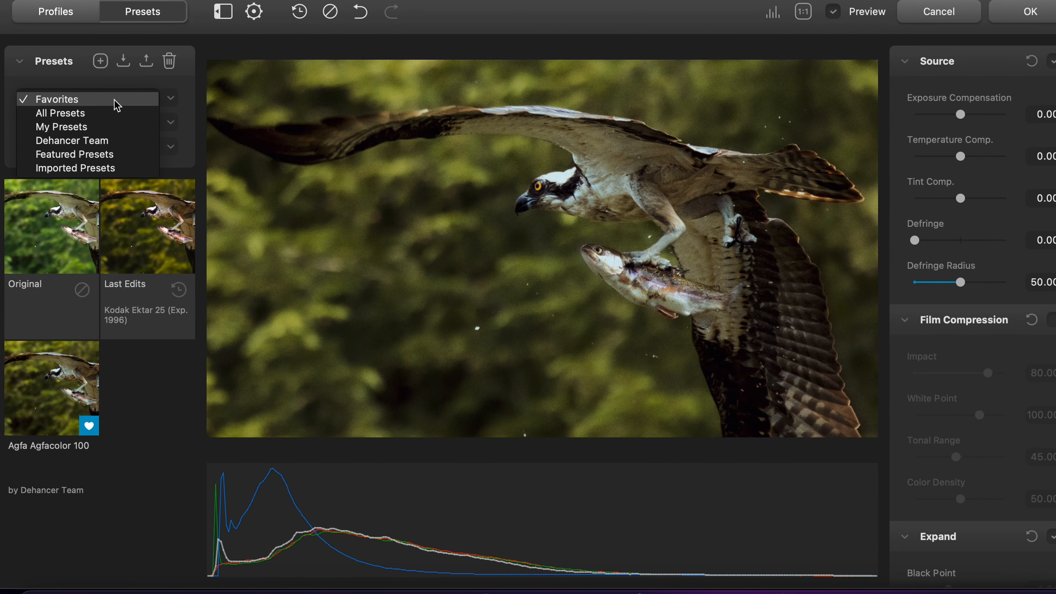